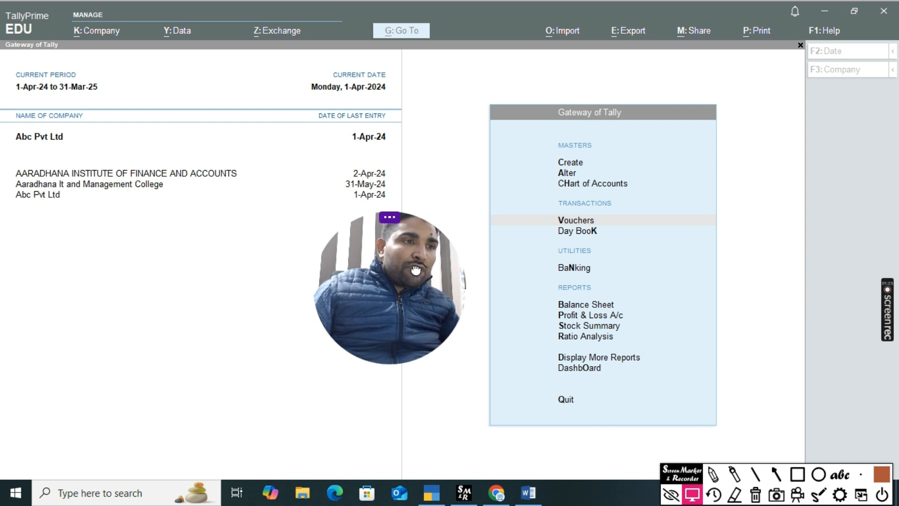
drag(416, 271, 100, 381)
click(73, 326)
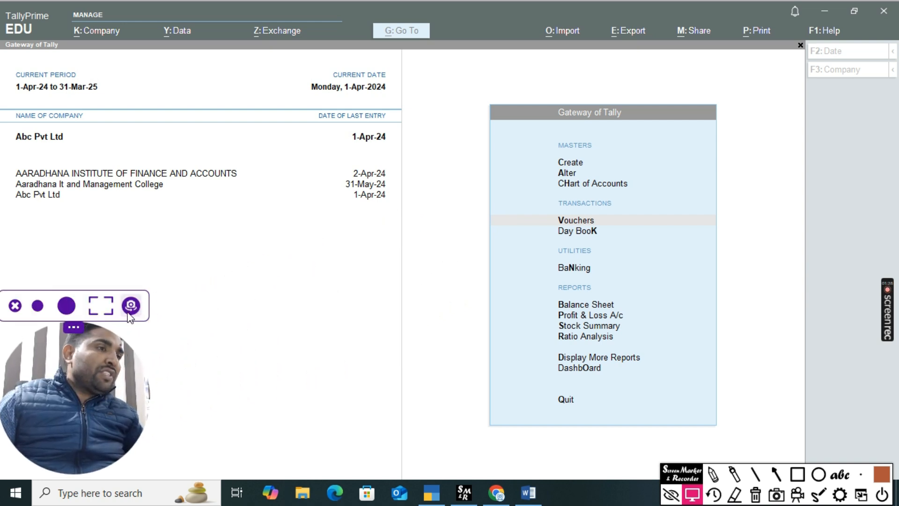
click(39, 305)
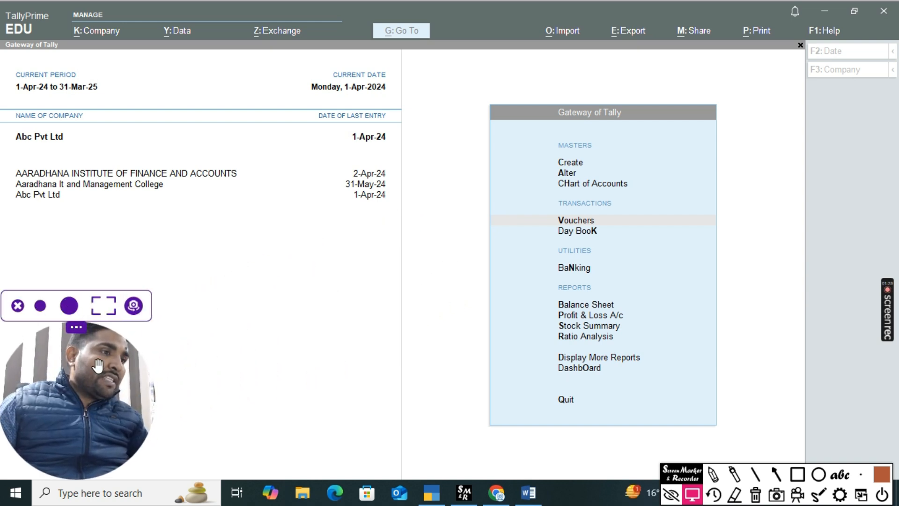
click(41, 306)
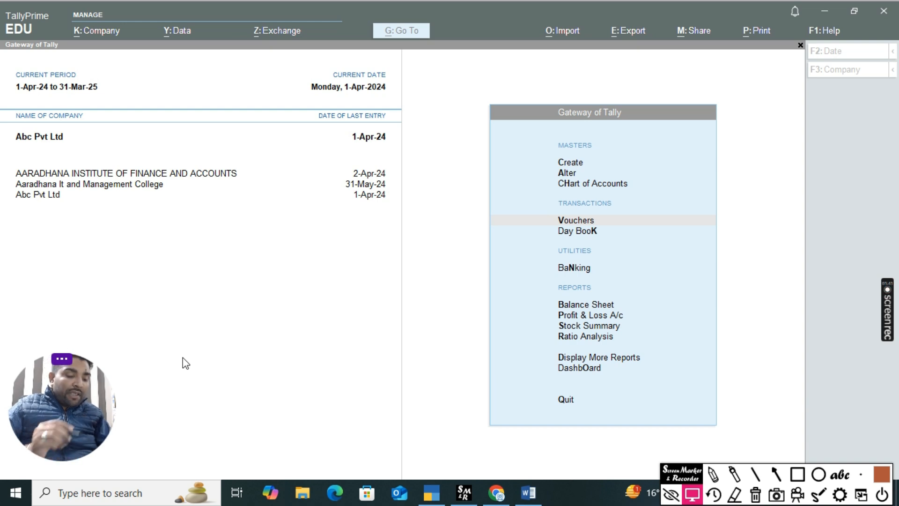
Handwrite a screen note branching "Sale" into "Cash" and "Credit", underlining Sale and Cash and adding the Hindi term below Credit.
click(712, 478)
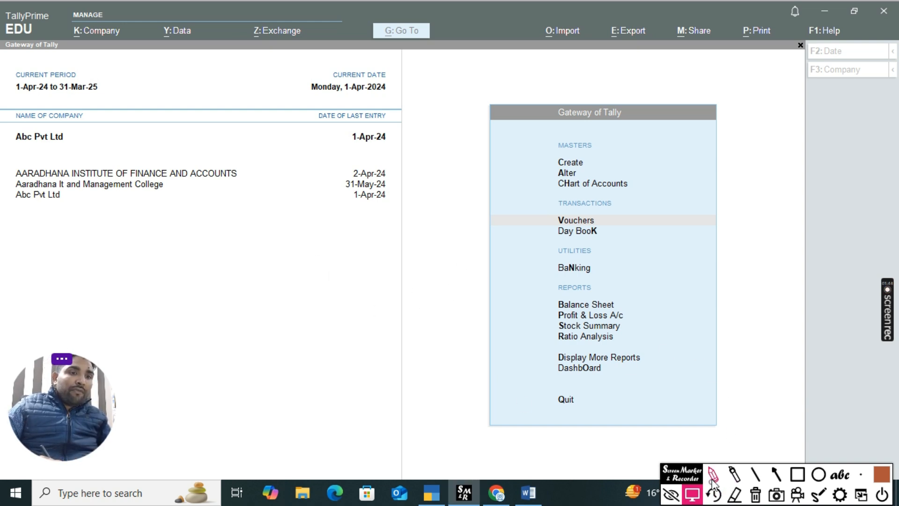
mouse_move(280, 273)
mouse_down()
mouse_move(297, 291)
mouse_move(318, 280)
mouse_up()
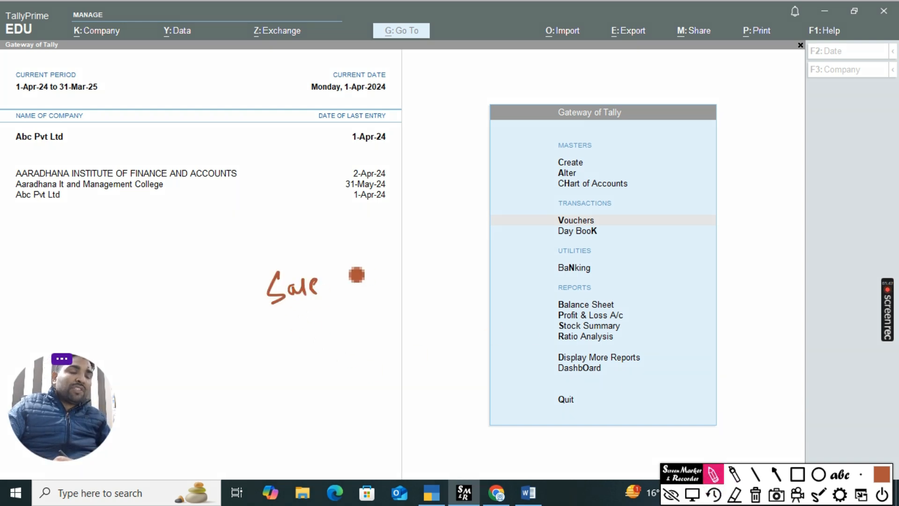
drag(358, 251, 372, 304)
mouse_move(378, 232)
mouse_down()
mouse_move(374, 253)
mouse_move(396, 235)
mouse_move(431, 245)
mouse_up()
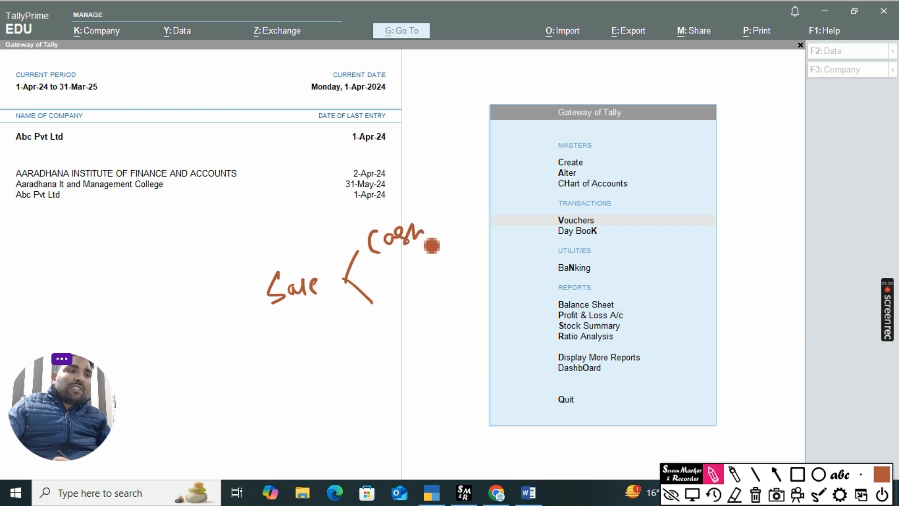
mouse_move(400, 283)
mouse_down()
mouse_move(397, 299)
mouse_move(440, 267)
mouse_move(477, 255)
mouse_up()
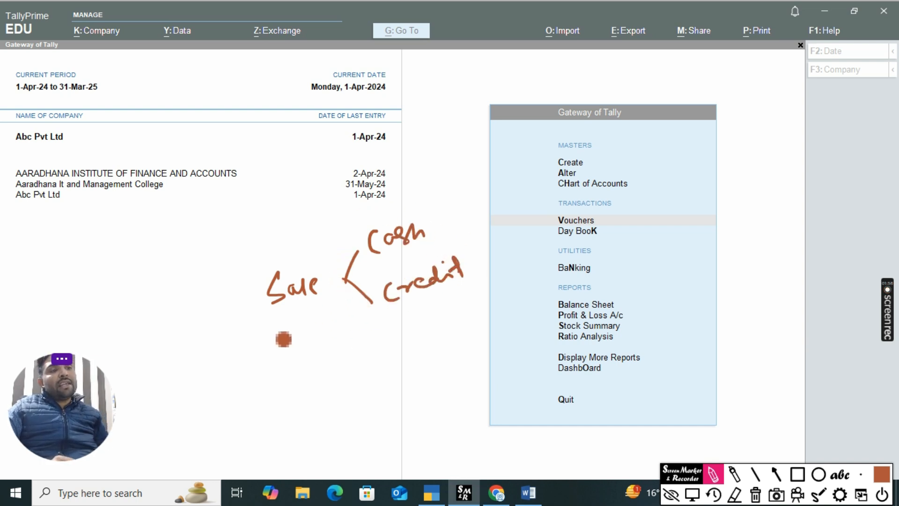
drag(269, 323, 318, 299)
drag(373, 268, 406, 248)
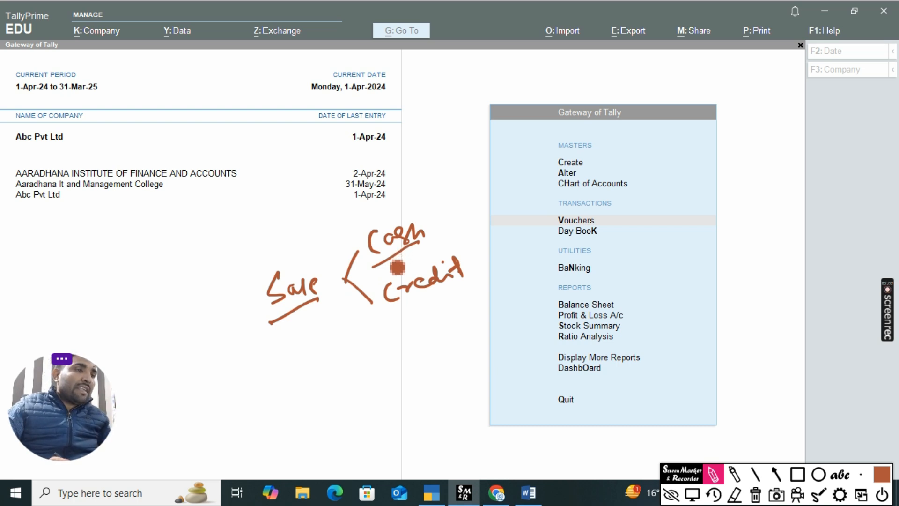
drag(436, 227, 473, 201)
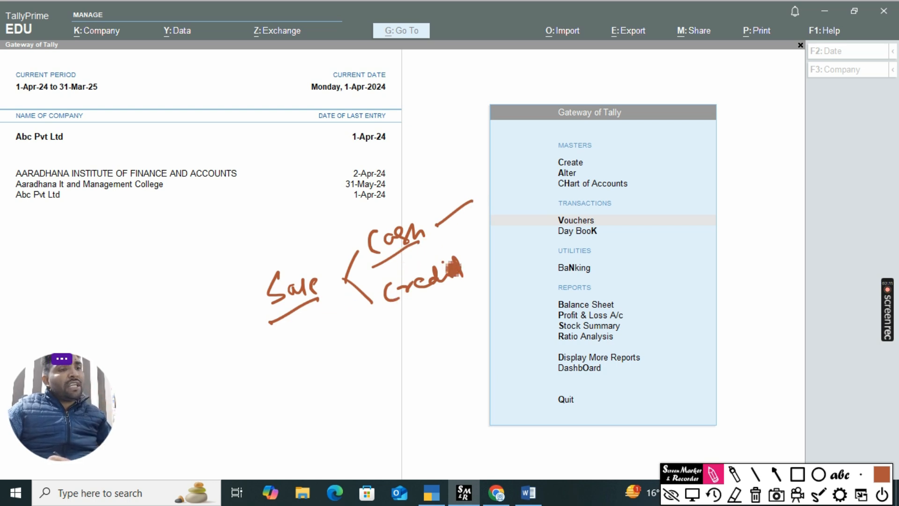
drag(406, 306, 477, 307)
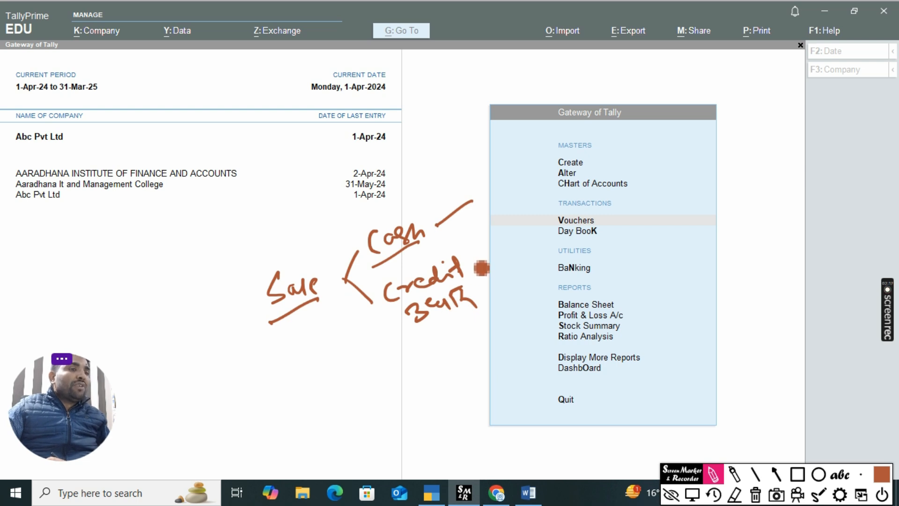
Extend the handwritten Credit branch to "Ledger" and the Cash branch to "Cash A/c", and erase the whole diagram.
mouse_move(472, 263)
mouse_down()
mouse_move(524, 220)
mouse_move(568, 201)
mouse_move(607, 159)
mouse_move(637, 148)
mouse_up()
drag(623, 134, 642, 128)
click(651, 118)
drag(615, 183, 641, 165)
drag(623, 189, 638, 176)
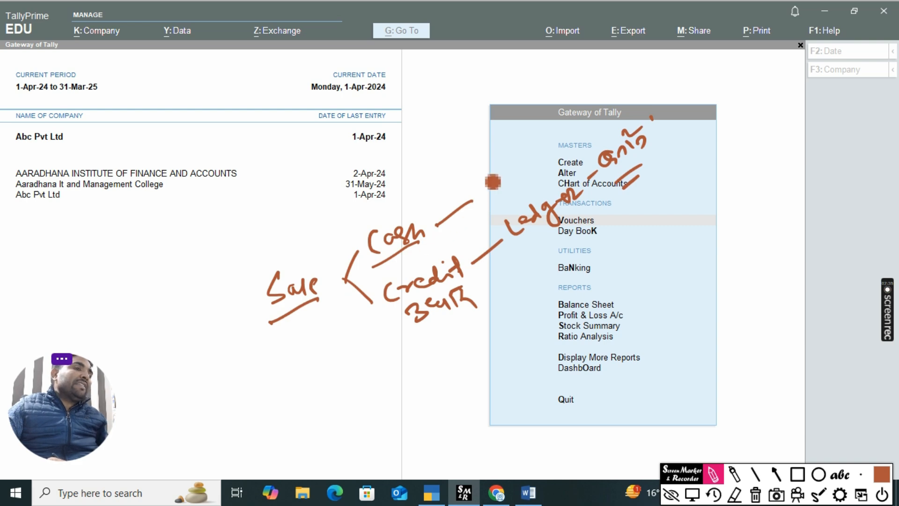
drag(492, 182, 570, 125)
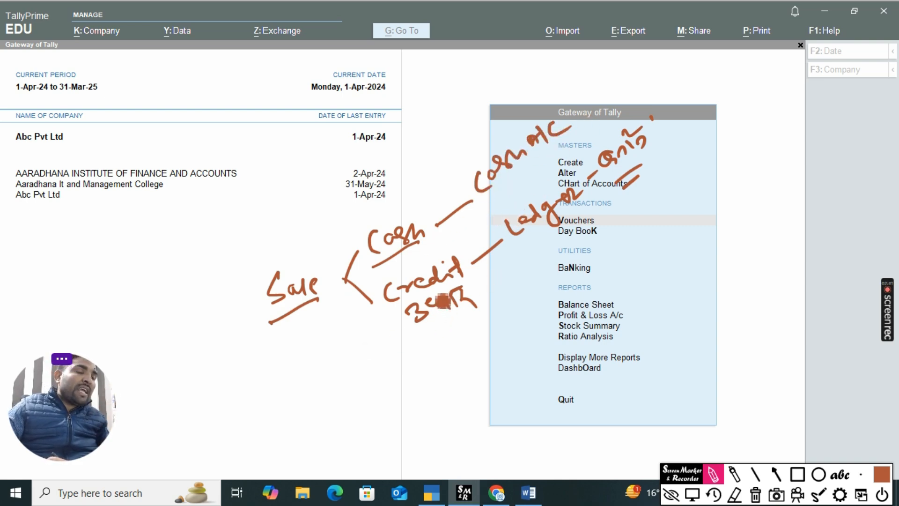
drag(455, 335, 464, 309)
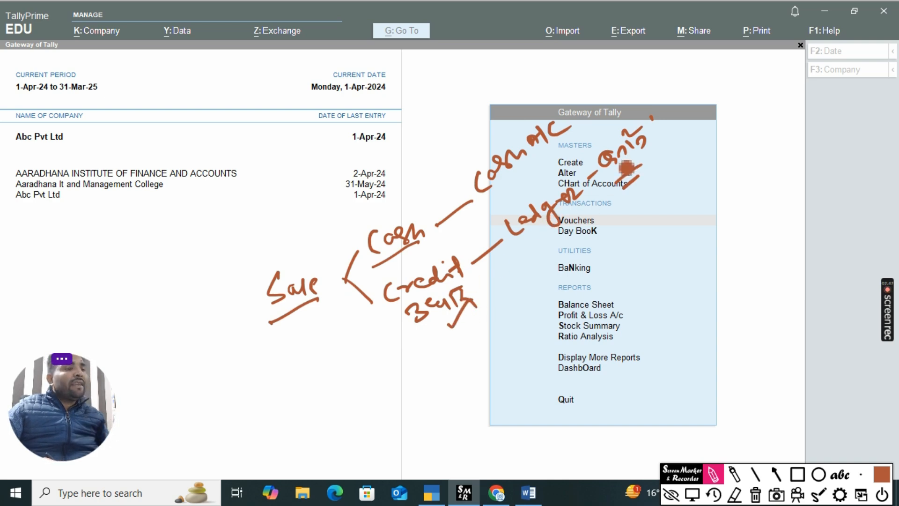
mouse_move(247, 281)
mouse_down()
mouse_move(232, 295)
mouse_move(322, 357)
mouse_up()
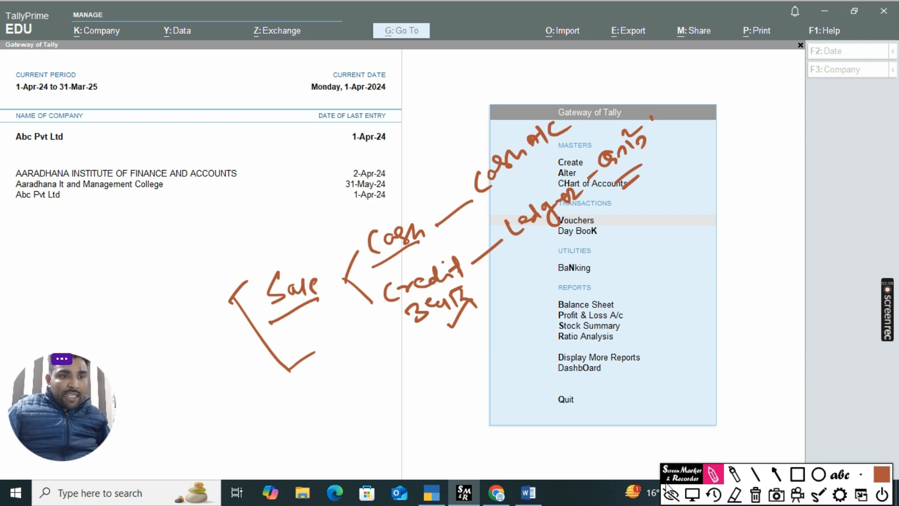
click(693, 495)
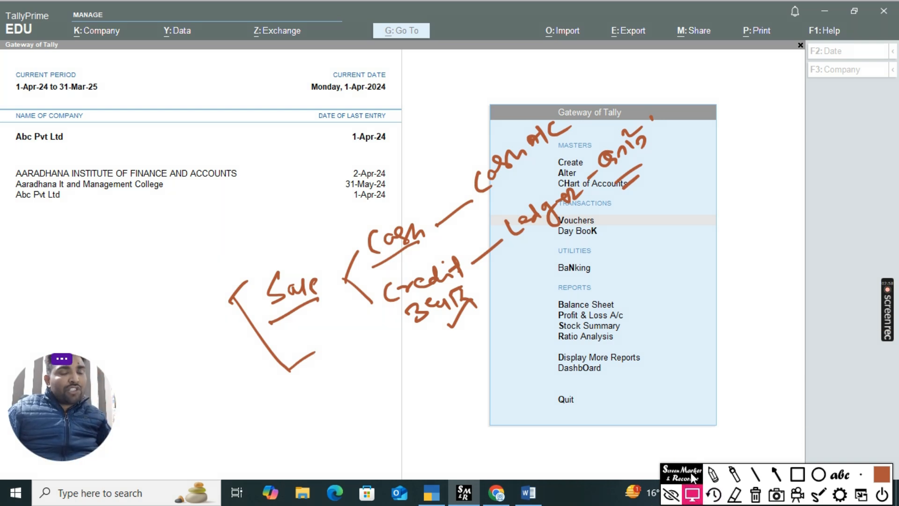
click(755, 495)
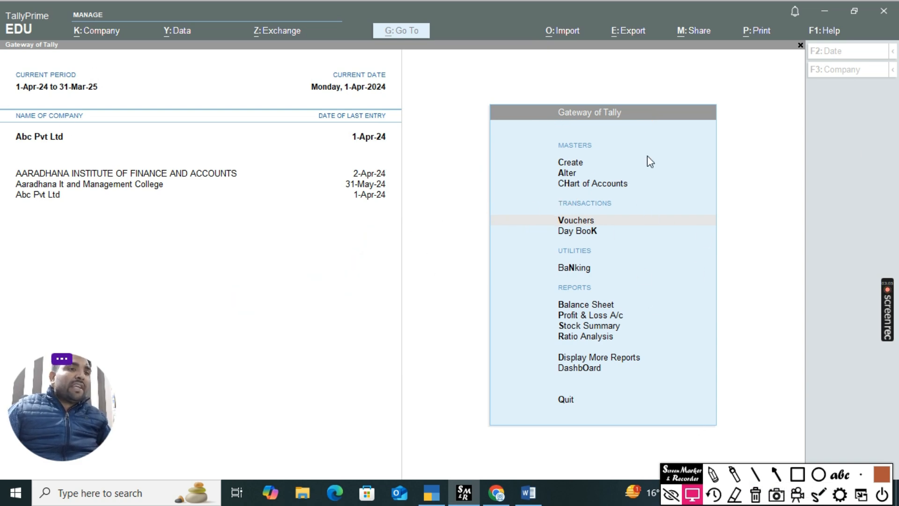
Frame the Vouchers entry in the Gateway of Tally with a marker rectangle and open voucher creation.
click(796, 474)
drag(547, 207, 649, 228)
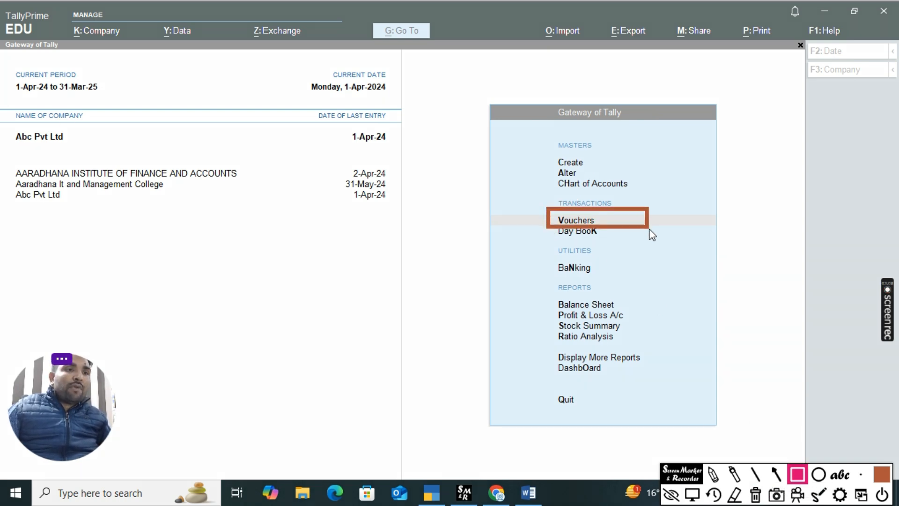
click(691, 493)
click(586, 224)
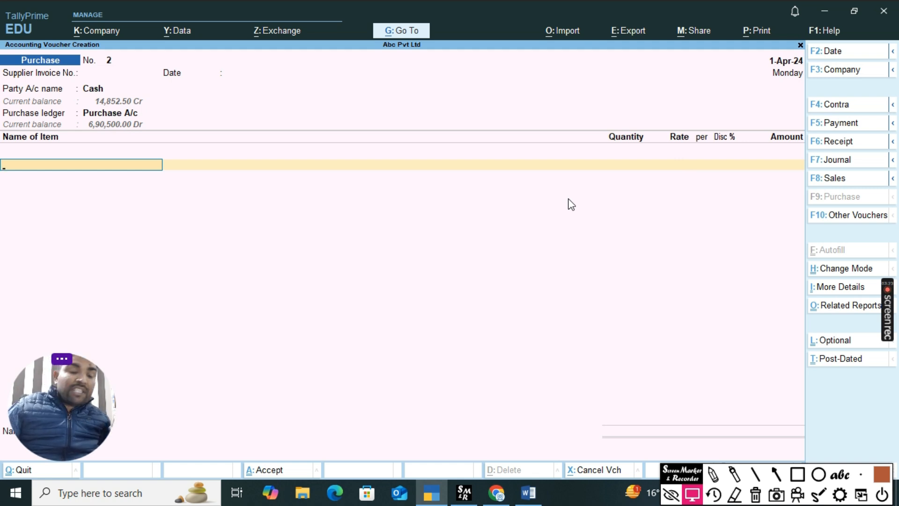
Handwrite "F8 → sales" over the purchase voucher with F8 circled, and frame the list of voucher commands with a marker rectangle.
click(713, 474)
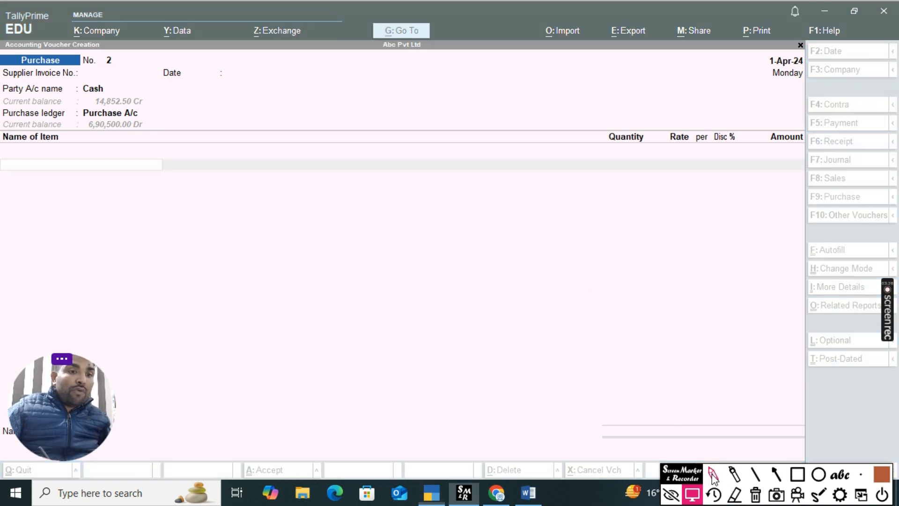
drag(305, 266, 298, 298)
mouse_move(299, 286)
mouse_down()
mouse_move(318, 282)
mouse_move(313, 257)
mouse_move(364, 257)
mouse_move(379, 242)
mouse_up()
drag(393, 226, 400, 231)
drag(402, 210, 413, 226)
drag(416, 214, 436, 222)
drag(403, 253, 423, 238)
drag(409, 259, 420, 252)
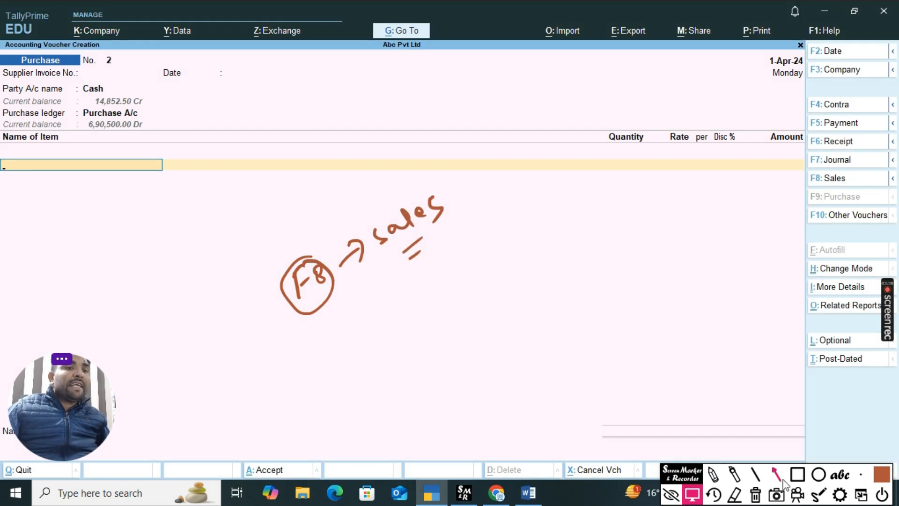
click(797, 474)
mouse_move(807, 40)
mouse_down()
mouse_move(896, 49)
mouse_move(896, 316)
mouse_up()
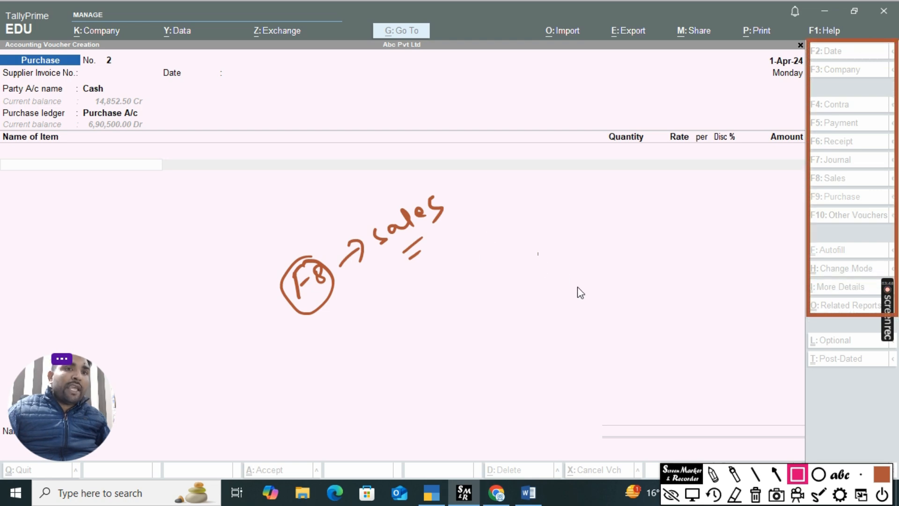
Switch the voucher type from Purchase to Sales and clear all marker annotations from the screen.
click(692, 493)
click(678, 319)
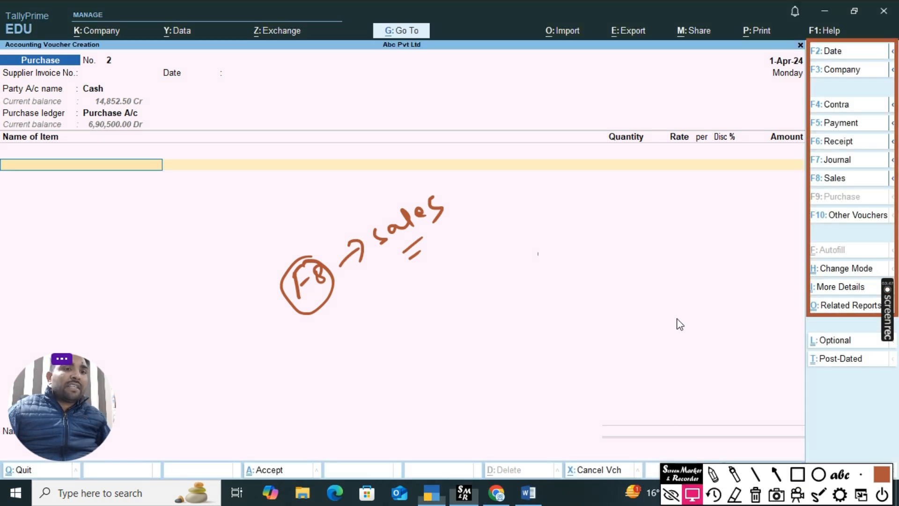
click(838, 180)
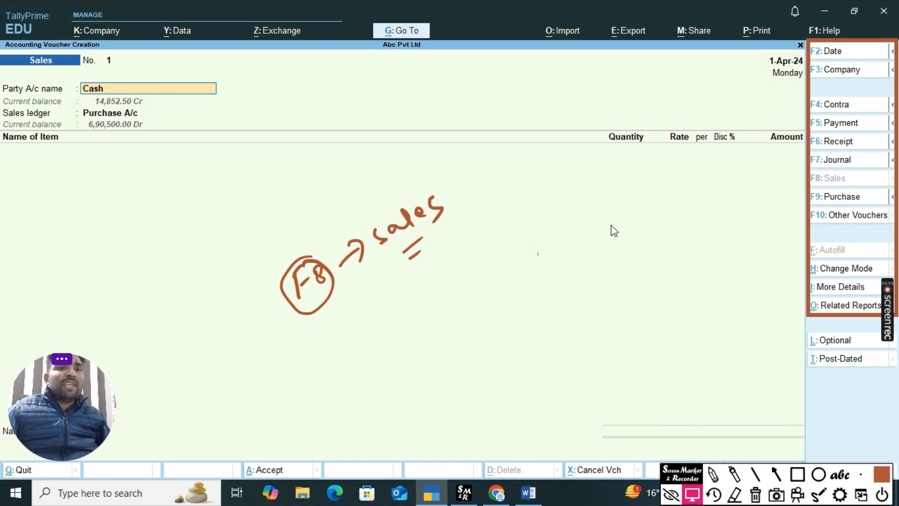
click(755, 493)
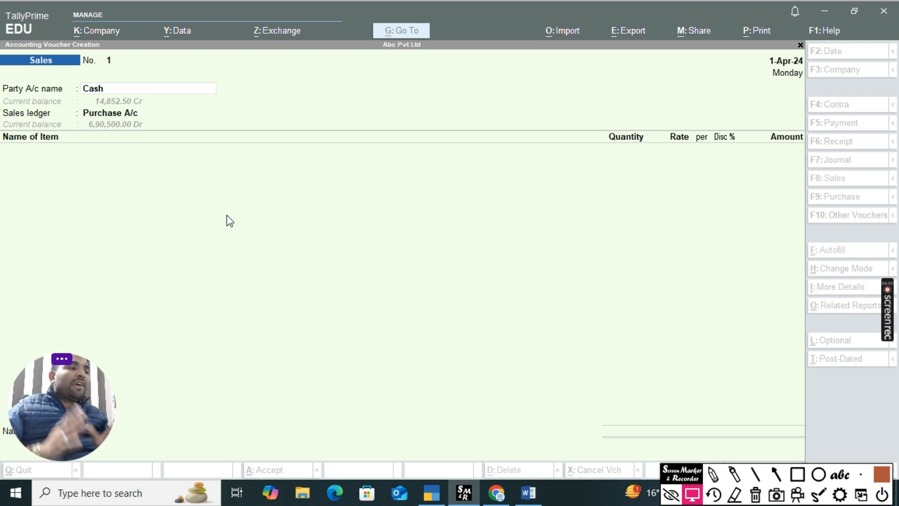
Frame the Sales voucher type label and the voucher number with marker rectangles.
click(798, 474)
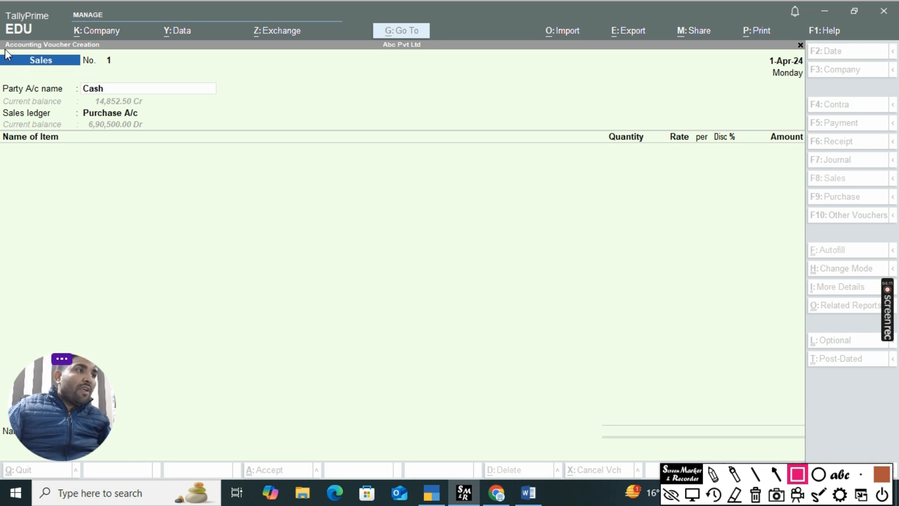
drag(2, 51, 84, 70)
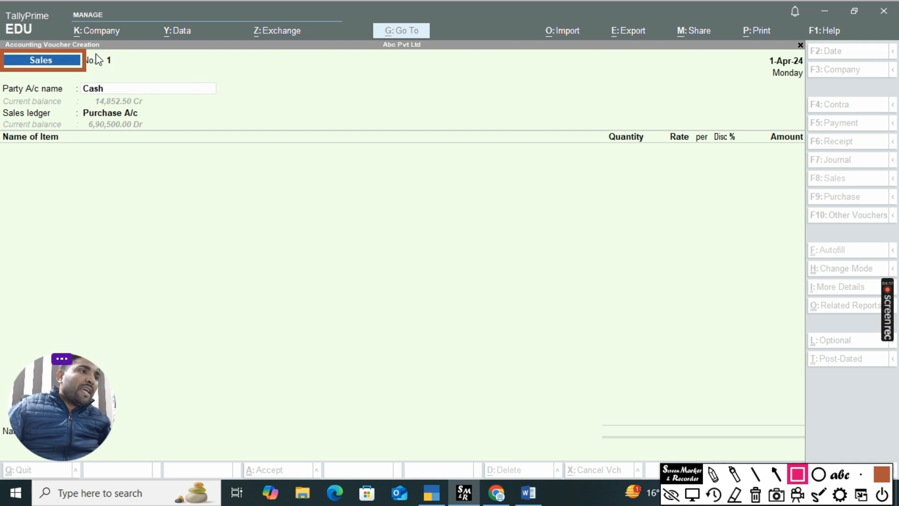
mouse_move(92, 52)
mouse_down()
mouse_move(134, 56)
mouse_move(163, 73)
mouse_up()
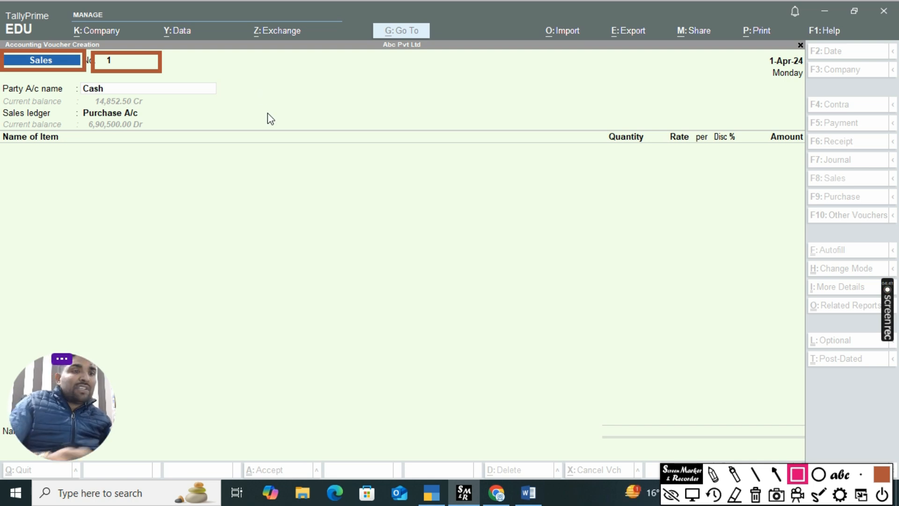
click(692, 493)
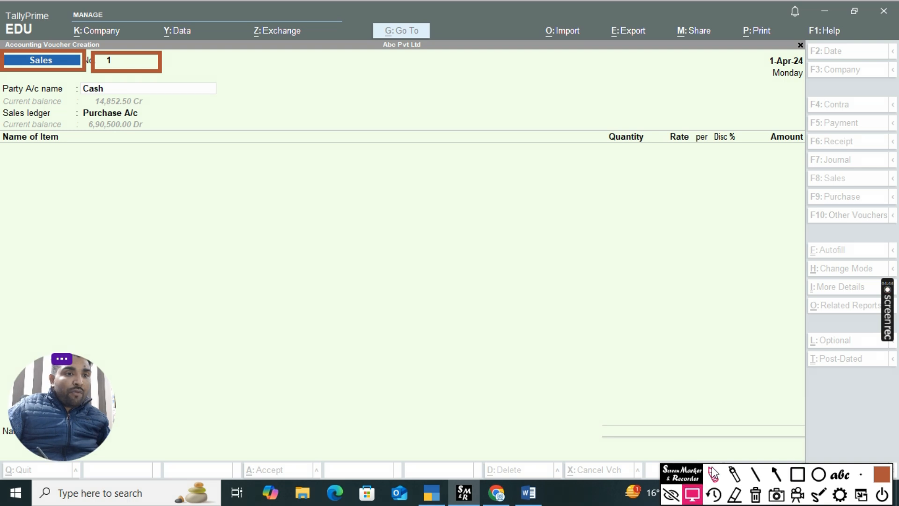
Handwrite the sample invoice number "001/RENWAL/JPR" beside the sales voucher number.
click(713, 473)
drag(244, 56, 268, 72)
mouse_move(298, 41)
mouse_down()
mouse_move(278, 83)
mouse_move(333, 61)
mouse_move(388, 66)
mouse_up()
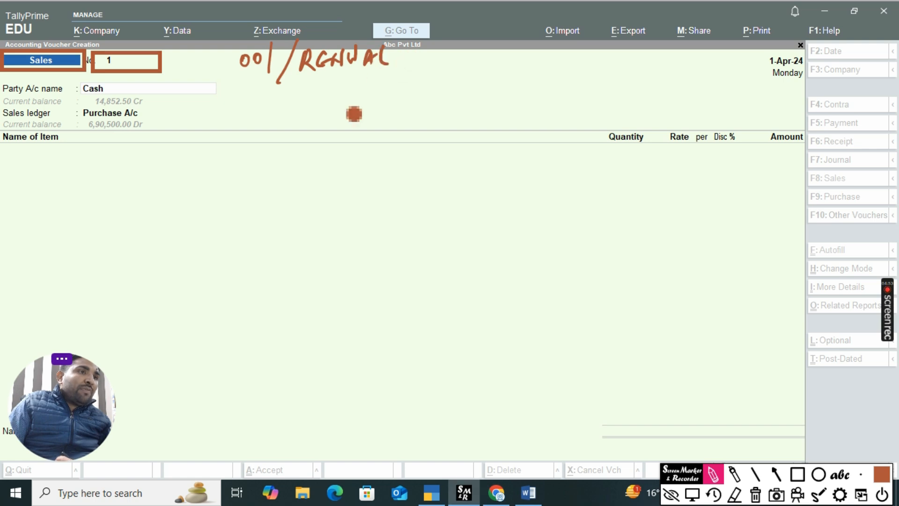
drag(405, 32, 394, 80)
mouse_move(421, 50)
mouse_down()
mouse_move(412, 63)
mouse_move(431, 67)
mouse_up()
mouse_move(447, 42)
mouse_down()
mouse_move(448, 57)
mouse_move(462, 57)
mouse_up()
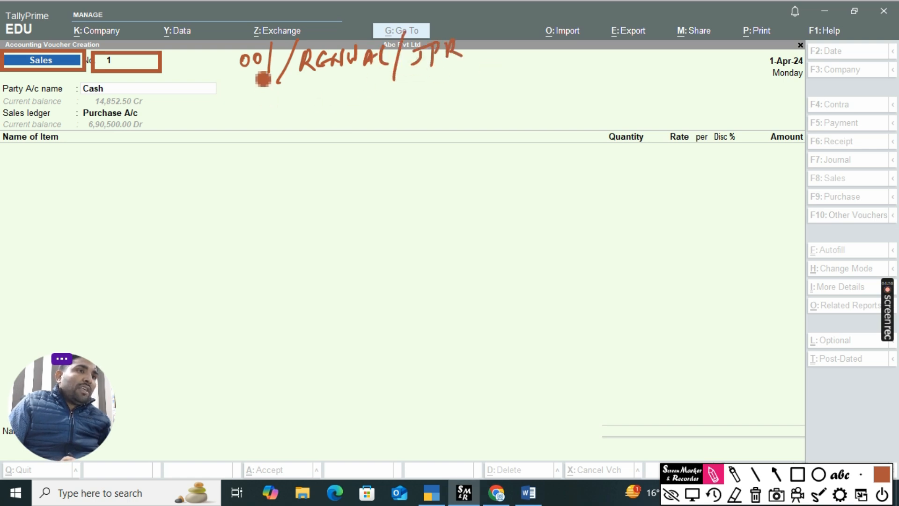
Handwrite a downward arrow and the following sample number "002/RENWAL/JPR" below the first, and clear the annotations.
mouse_move(319, 83)
mouse_down()
mouse_move(330, 92)
mouse_move(321, 108)
mouse_up()
drag(248, 126, 249, 136)
drag(260, 130, 281, 138)
mouse_move(290, 110)
mouse_down()
mouse_move(288, 150)
mouse_move(316, 119)
mouse_move(332, 118)
mouse_up()
mouse_move(352, 134)
mouse_down()
mouse_move(376, 114)
mouse_move(376, 125)
mouse_up()
drag(388, 112, 391, 123)
mouse_move(398, 96)
mouse_down()
mouse_move(395, 128)
mouse_move(412, 120)
mouse_up()
drag(431, 100, 429, 117)
drag(428, 99, 444, 110)
drag(446, 93, 463, 104)
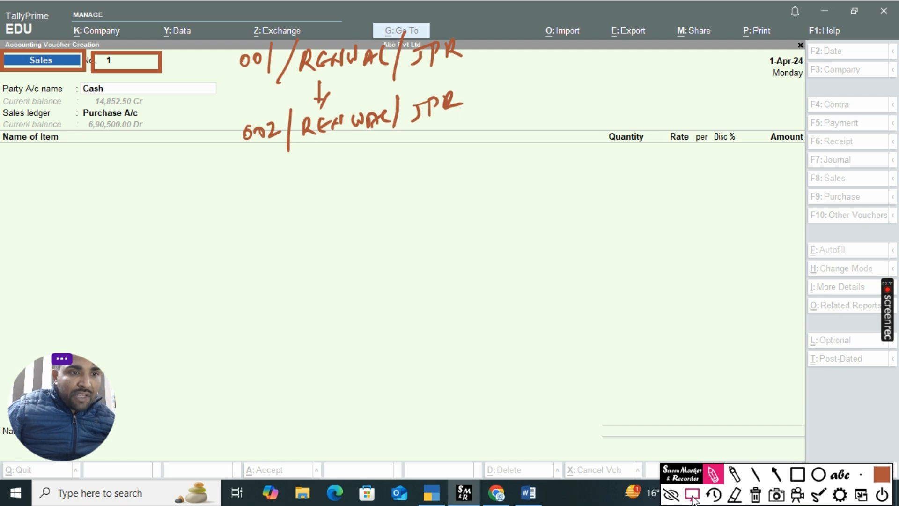
click(691, 496)
Frame the Party A/c name label and its Cash field on the sales voucher with marker rectangles.
click(801, 477)
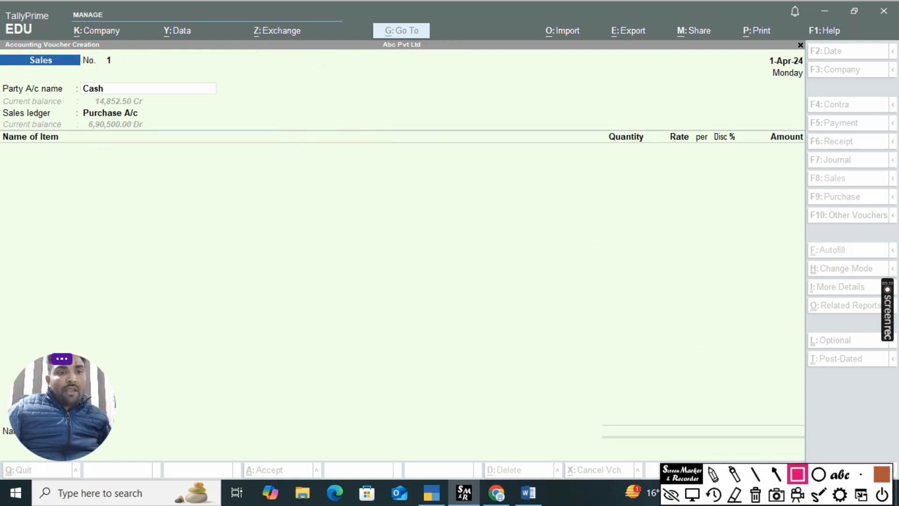
click(692, 494)
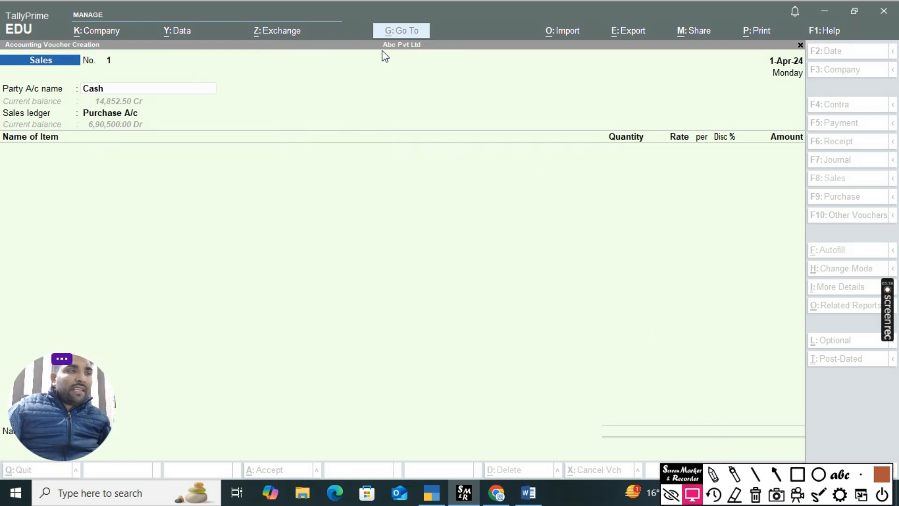
click(798, 474)
mouse_move(2, 78)
mouse_down()
mouse_move(41, 80)
mouse_move(75, 97)
mouse_up()
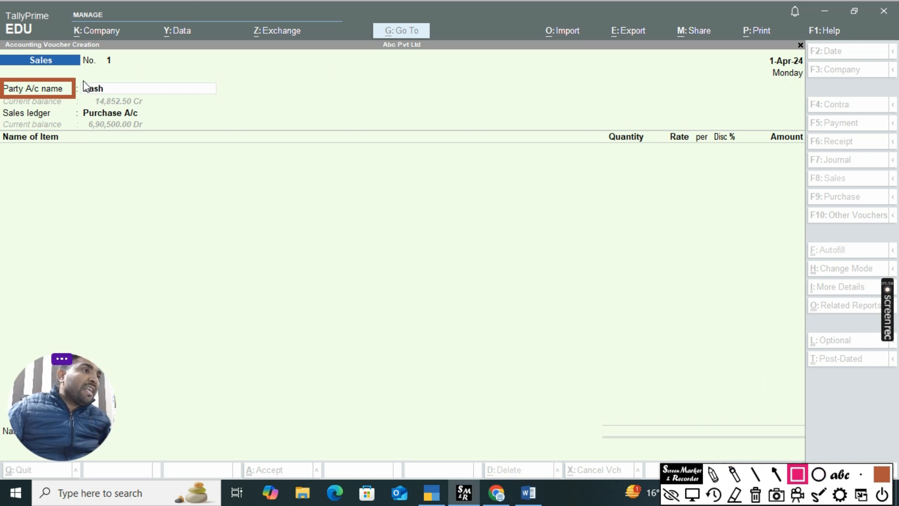
mouse_move(83, 78)
mouse_down()
mouse_move(226, 82)
mouse_move(280, 95)
mouse_up()
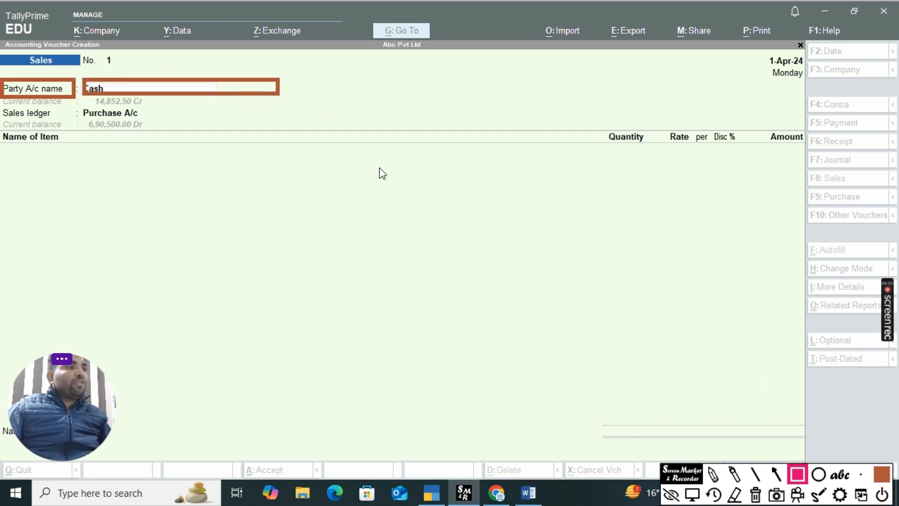
Clear the annotations, switch to the xyz document in Word and frame the buyer name Satish Electronics with a marker rectangle.
click(756, 495)
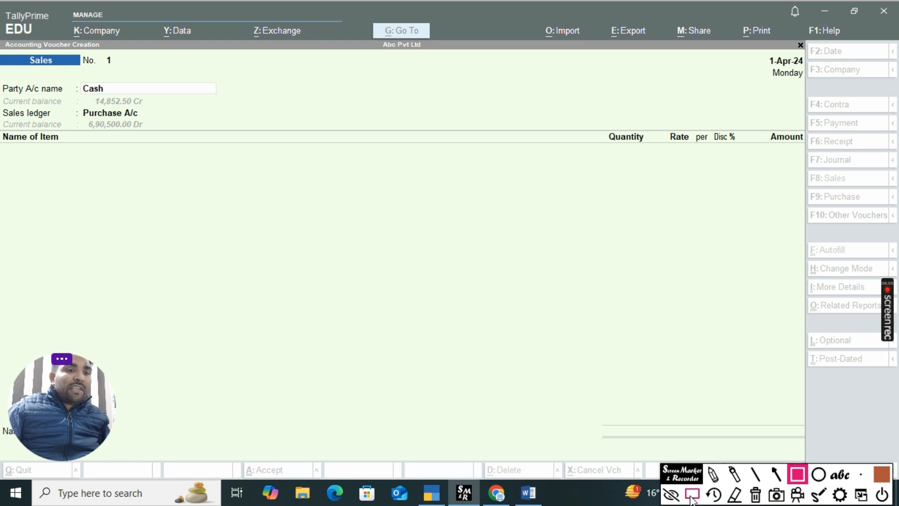
click(692, 495)
click(528, 492)
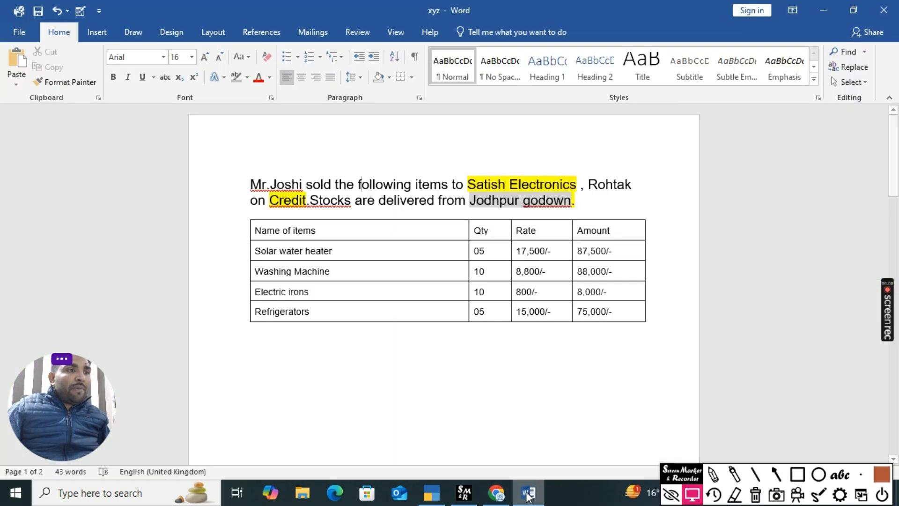
click(797, 474)
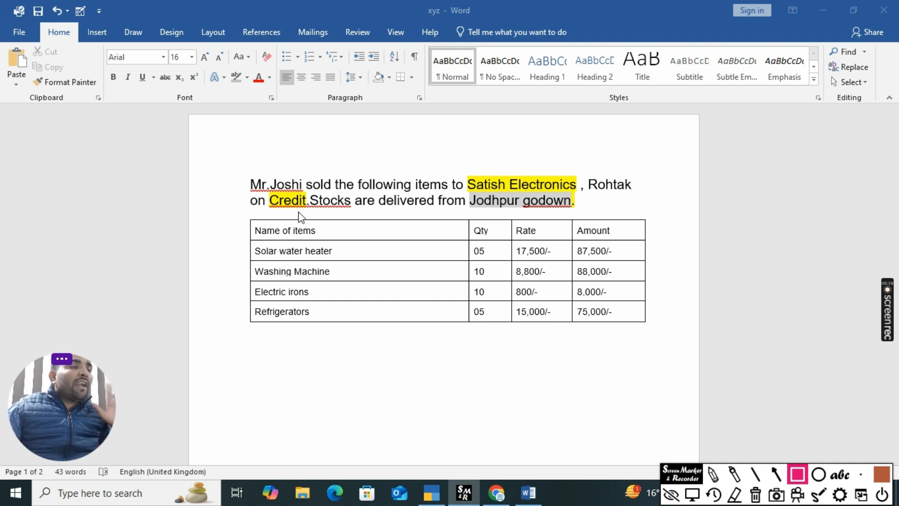
drag(463, 169, 582, 192)
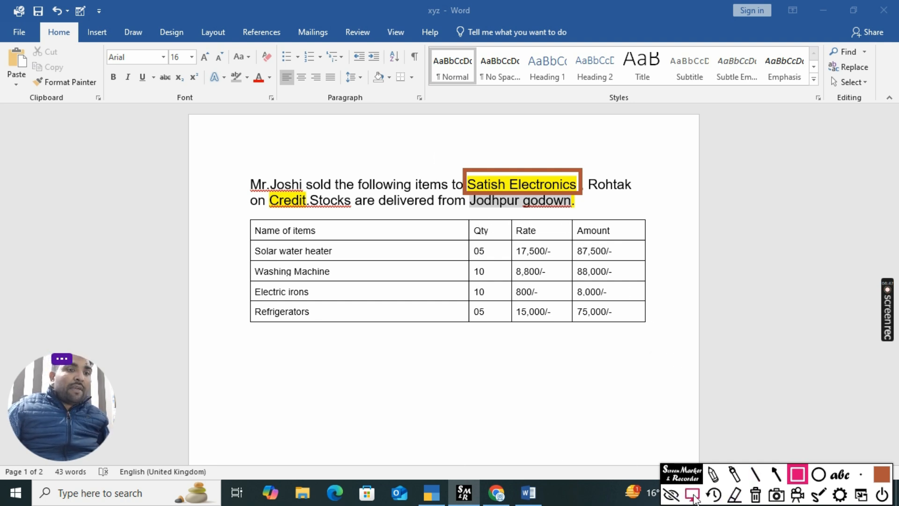
Switch to TallyPrime and create a ledger named "Satish Electronics A/c" from the sales voucher's party account field, leaving the alias blank.
click(691, 494)
click(424, 501)
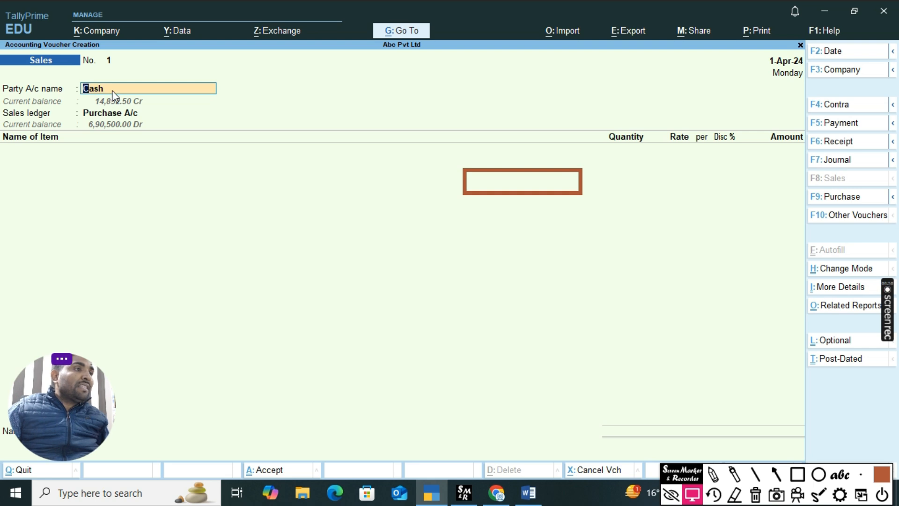
key(alt+c)
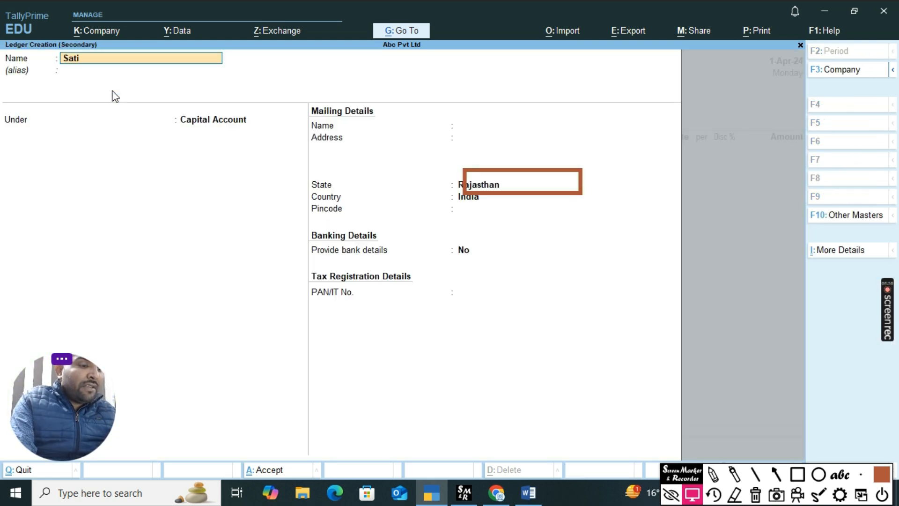
text(Satish Electronics a)
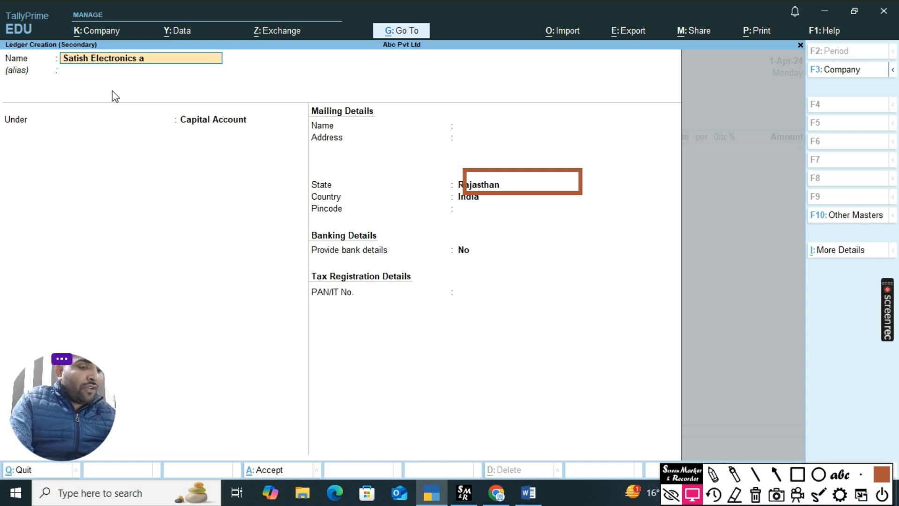
text(/c)
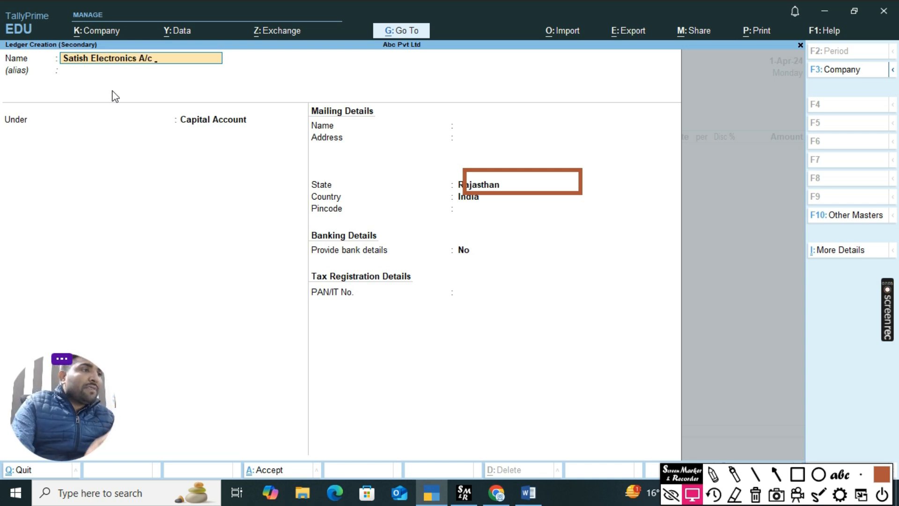
key(Return)
key(Return)
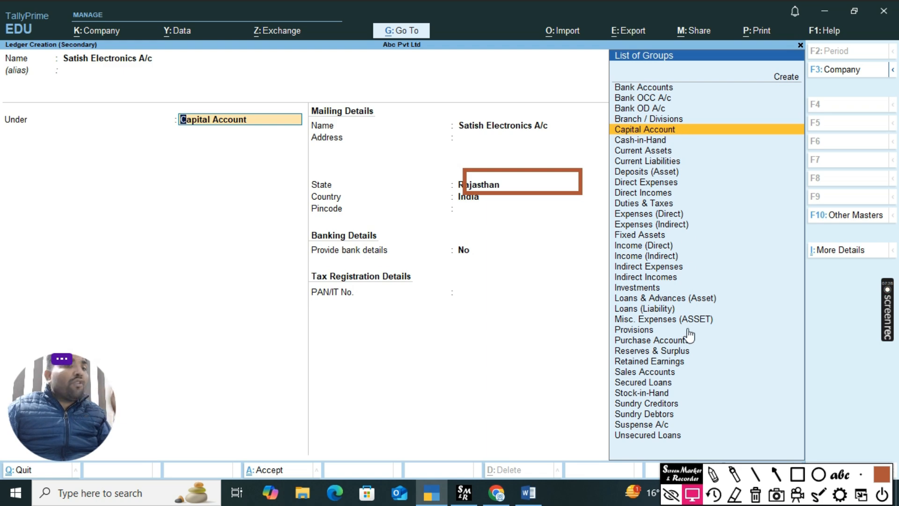
Group the ledger under Sundry Debtors, keep bill-by-bill balances at Yes, and leave the credit period and address blank.
click(647, 413)
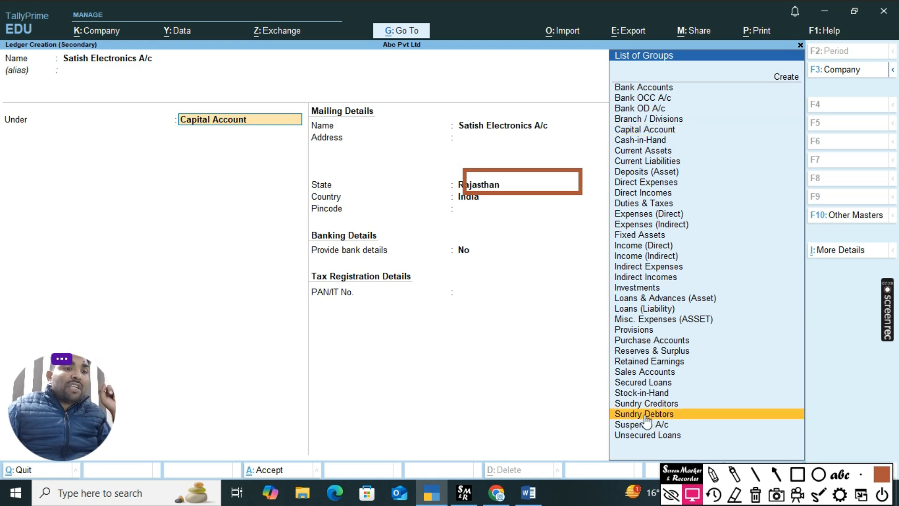
click(647, 414)
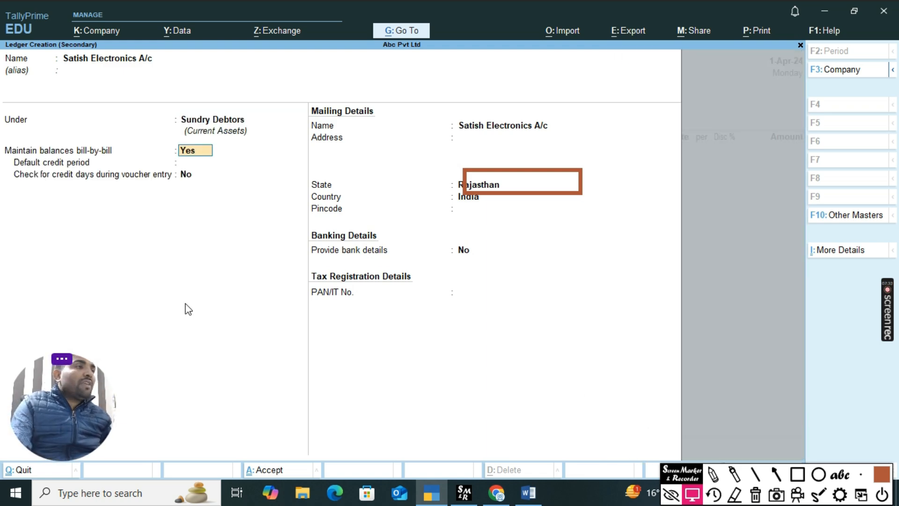
key(Return)
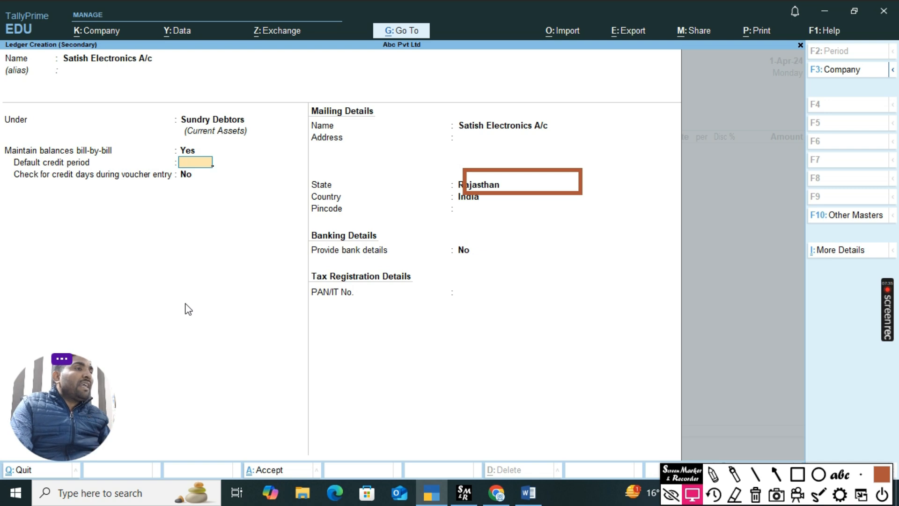
key(Return)
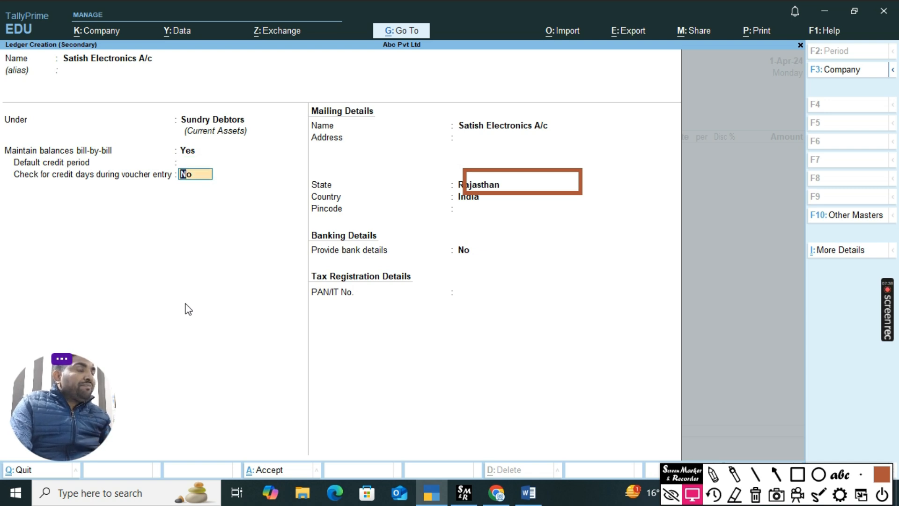
key(Return)
key(Return)
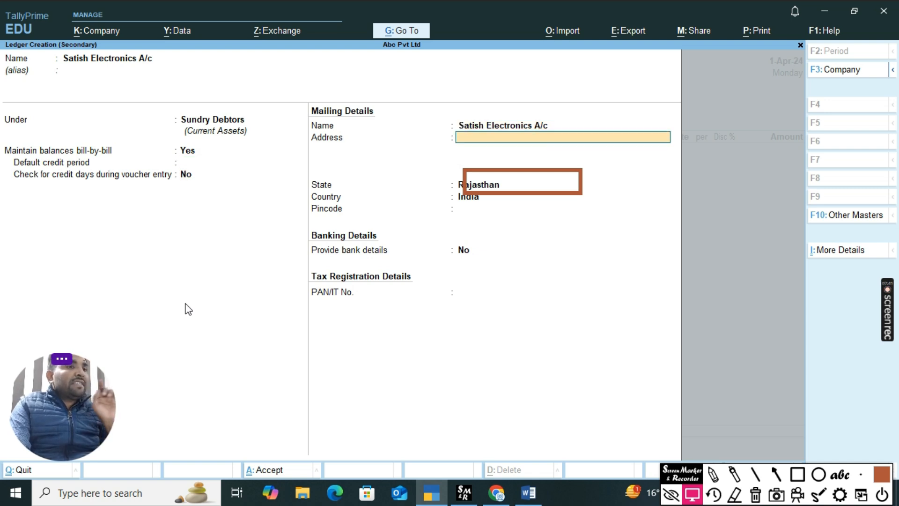
key(Return)
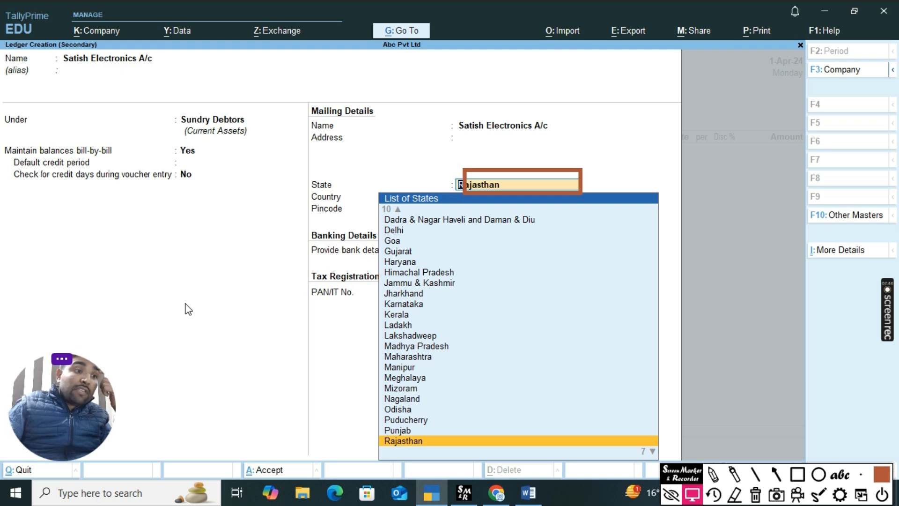
Check the buyer's location in the Word document and set the ledger's state to Haryana in TallyPrime.
click(528, 493)
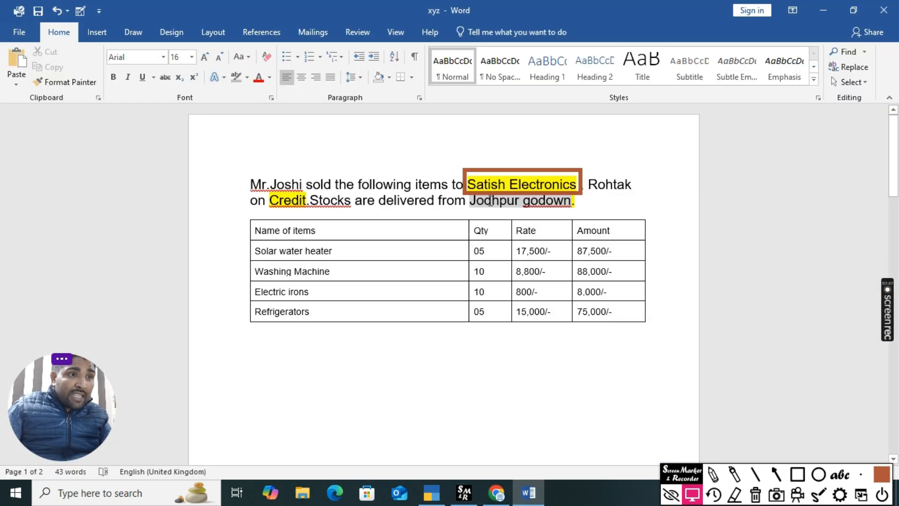
click(496, 493)
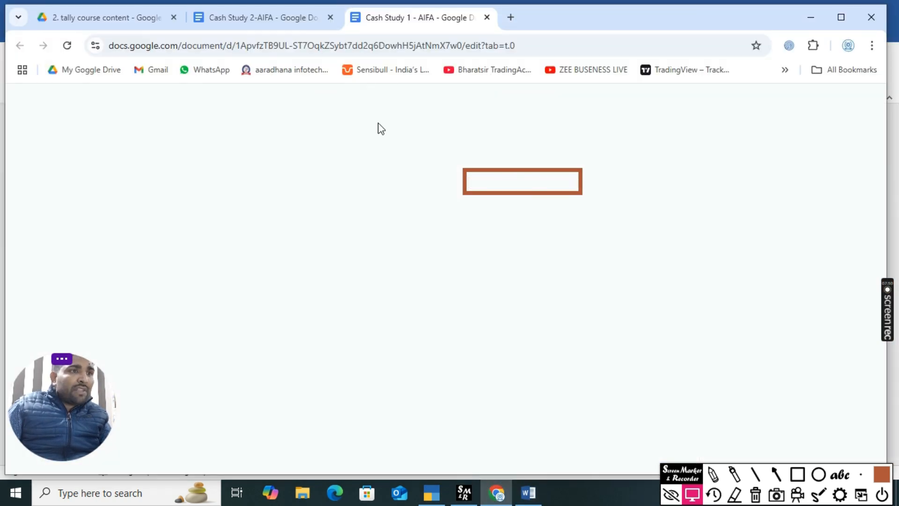
click(528, 493)
click(431, 493)
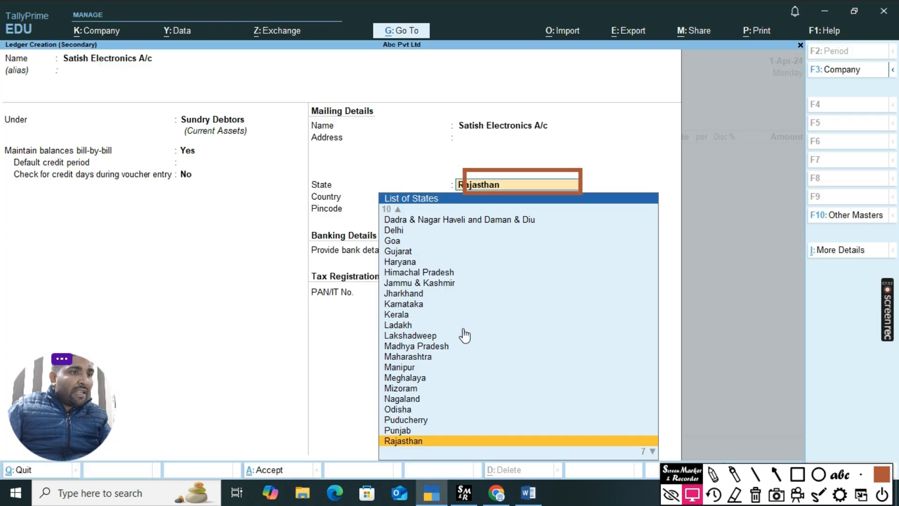
click(415, 263)
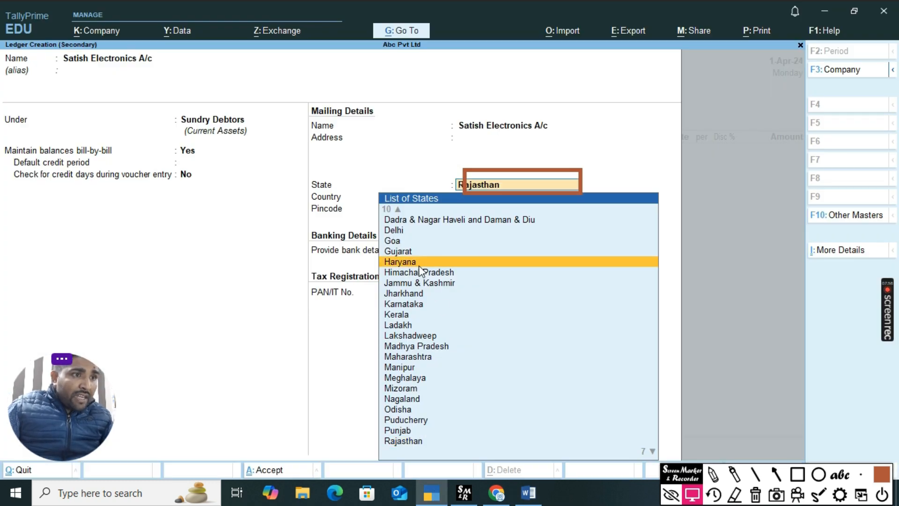
click(418, 264)
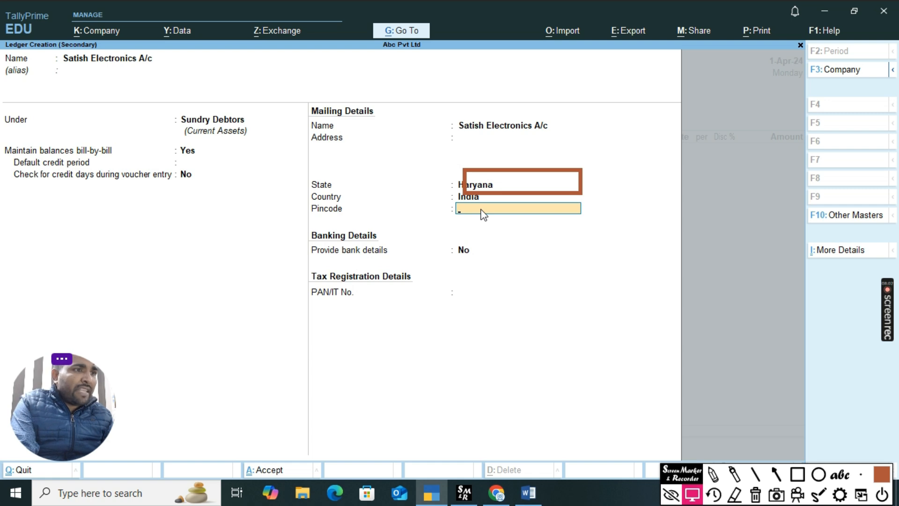
Enter the ledger's pincode, keep bank details at No, leave the PAN/IT number blank and accept the new ledger.
text(303603)
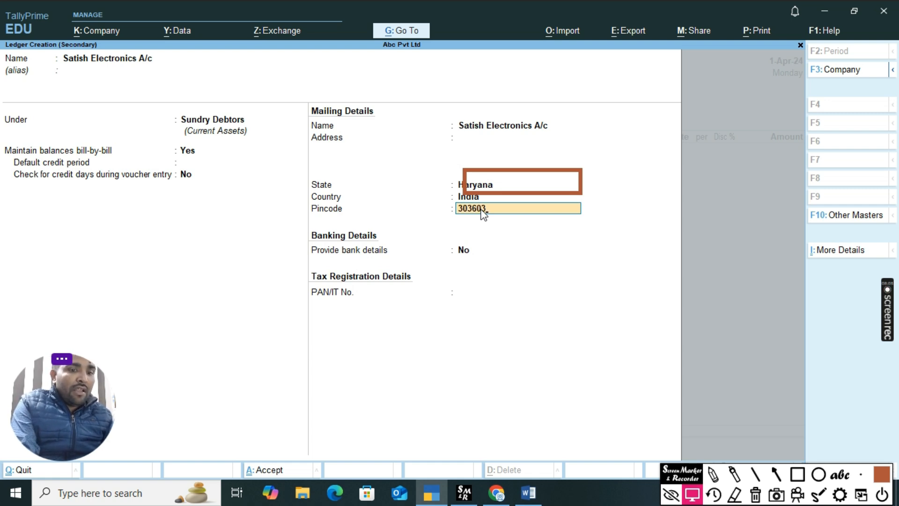
key(Return)
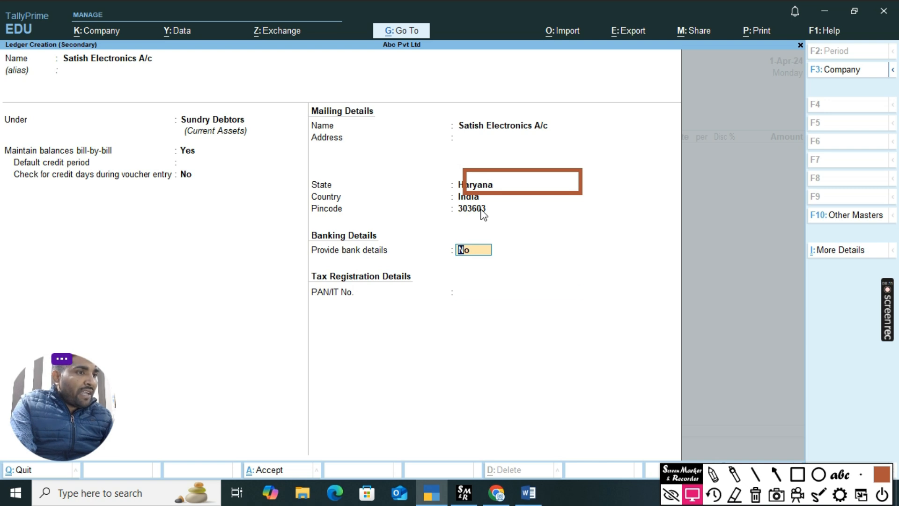
key(Return)
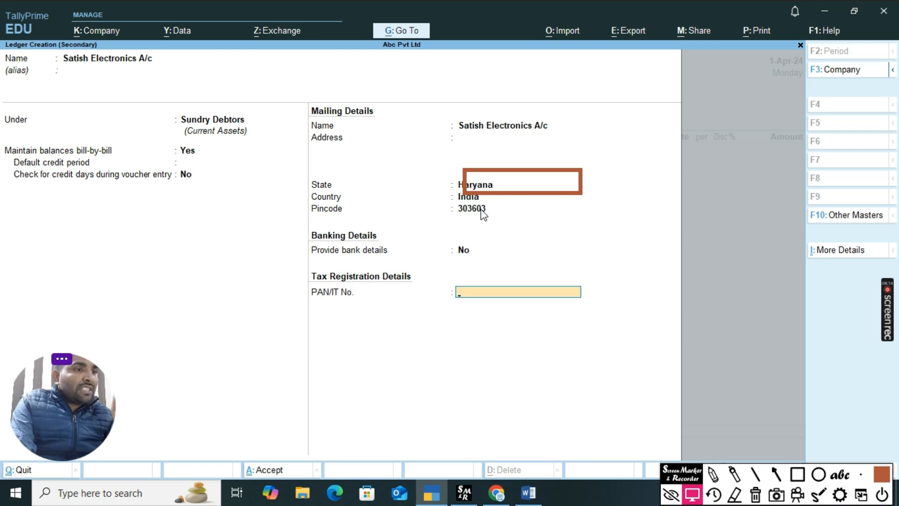
key(Return)
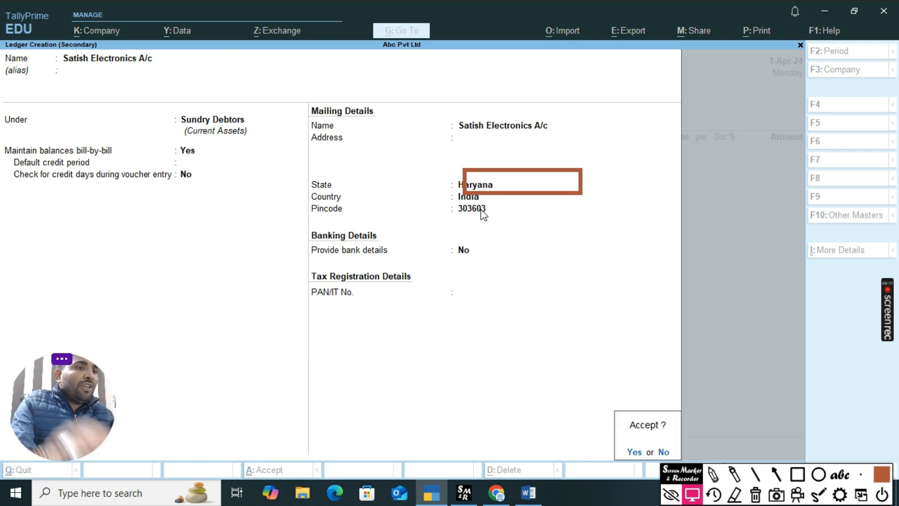
click(635, 452)
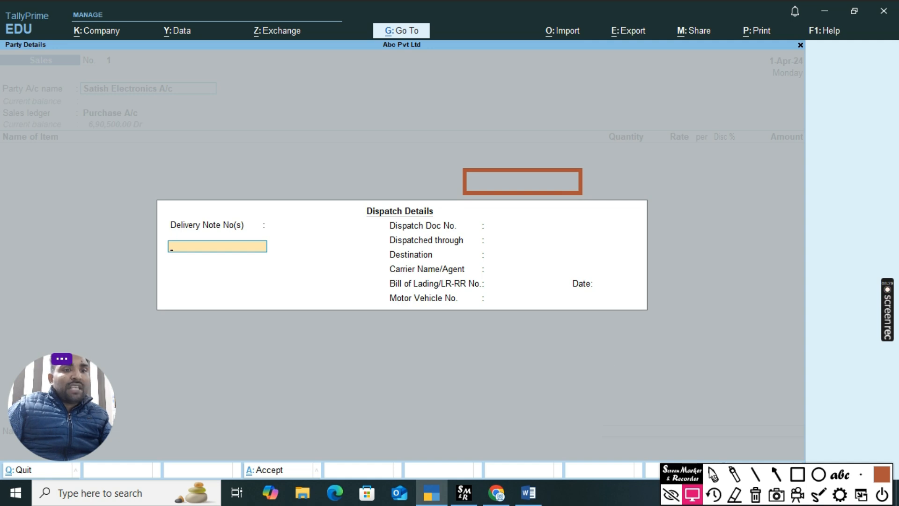
Clear the old annotation and frame the Dispatch Details heading and the Delivery Note No(s) label with marker rectangles.
click(798, 477)
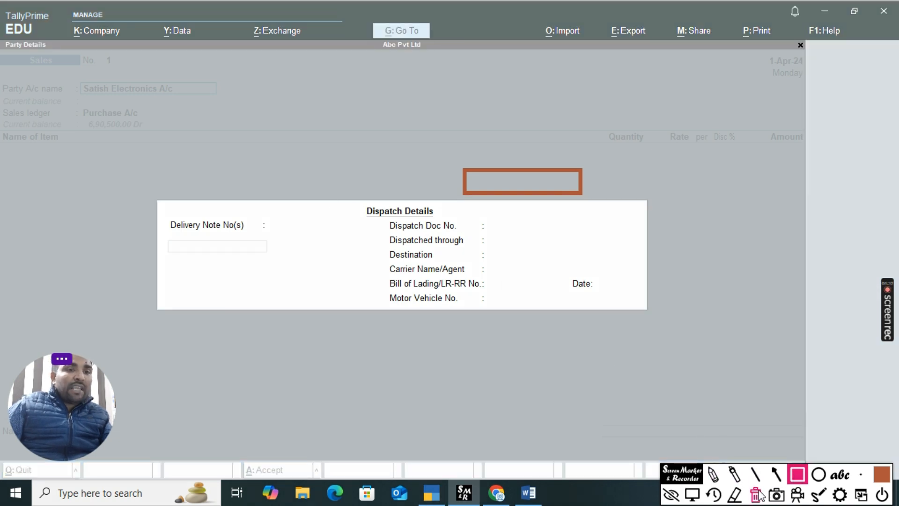
click(757, 495)
click(692, 494)
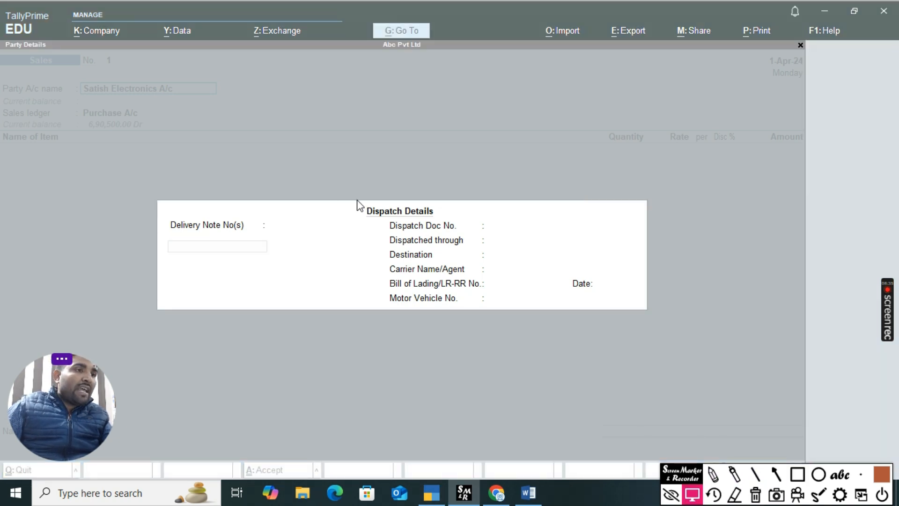
click(798, 474)
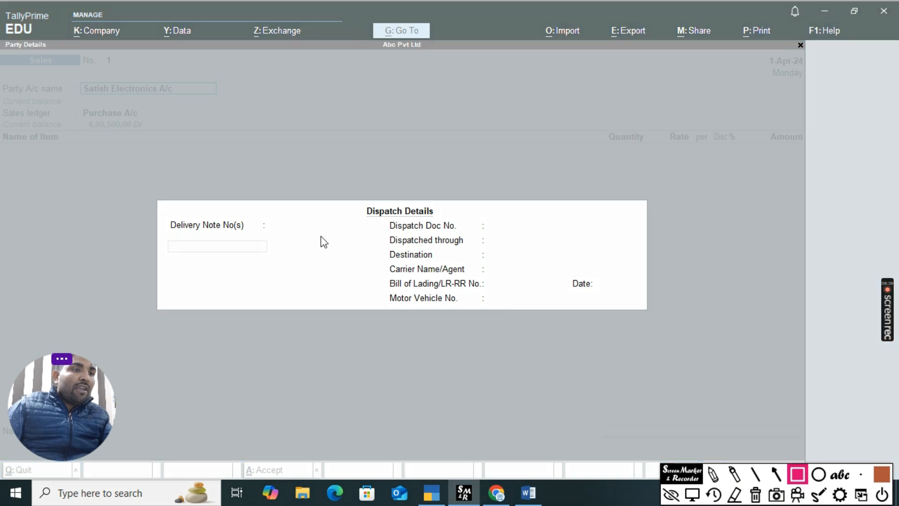
drag(355, 203, 477, 220)
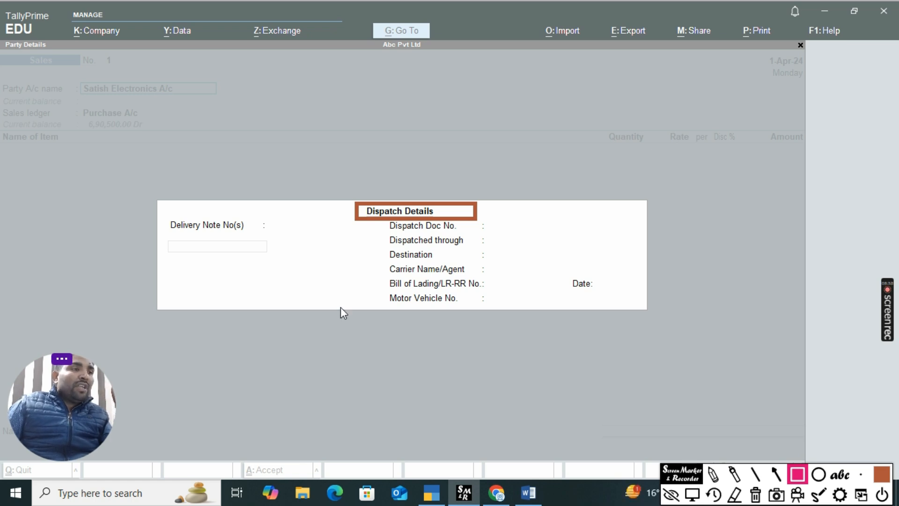
drag(166, 210, 260, 237)
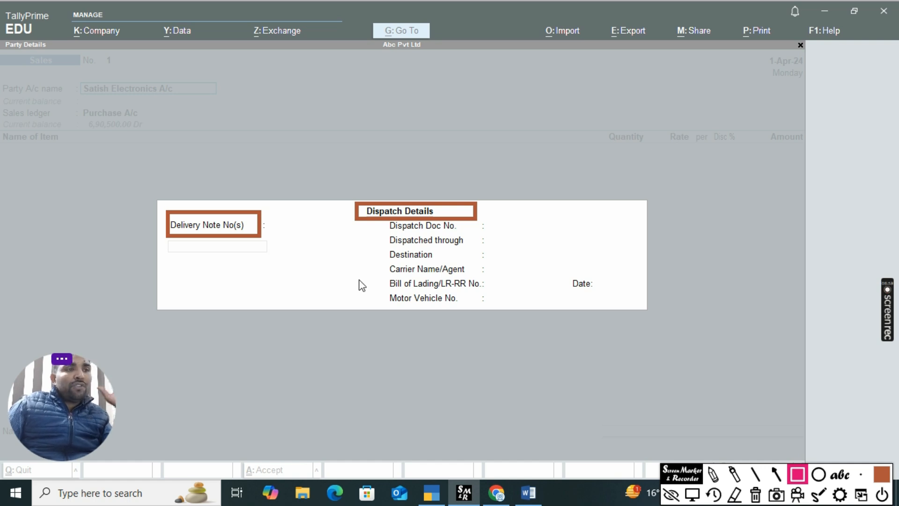
Leave the delivery note and all dispatch details blank and continue to the mailing name in Party Details.
click(692, 493)
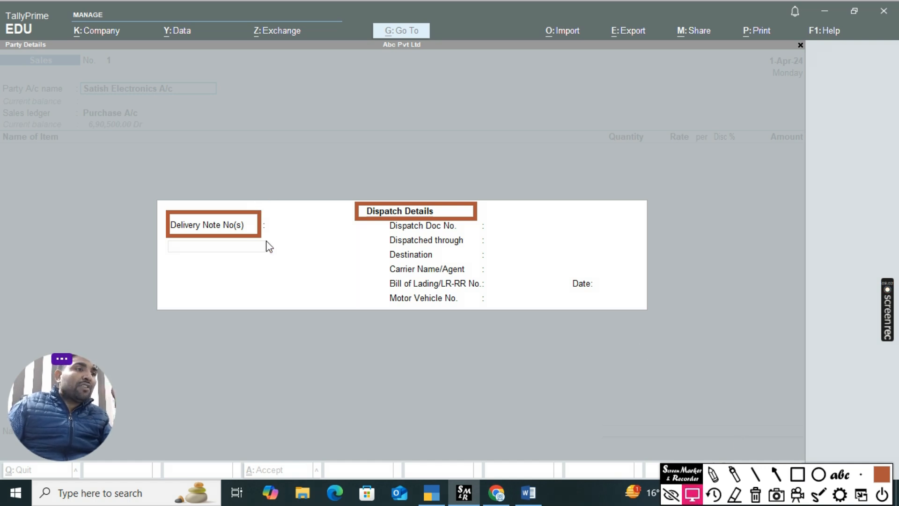
click(291, 244)
key(Return)
key(Return)
key(Return)
key(Return)
key(Return)
key(Return)
key(Return)
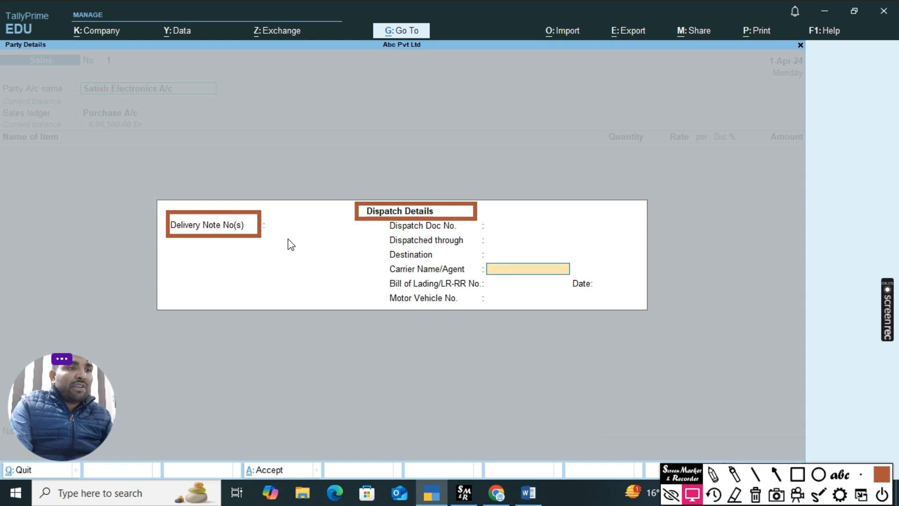
key(Return)
key(Return)
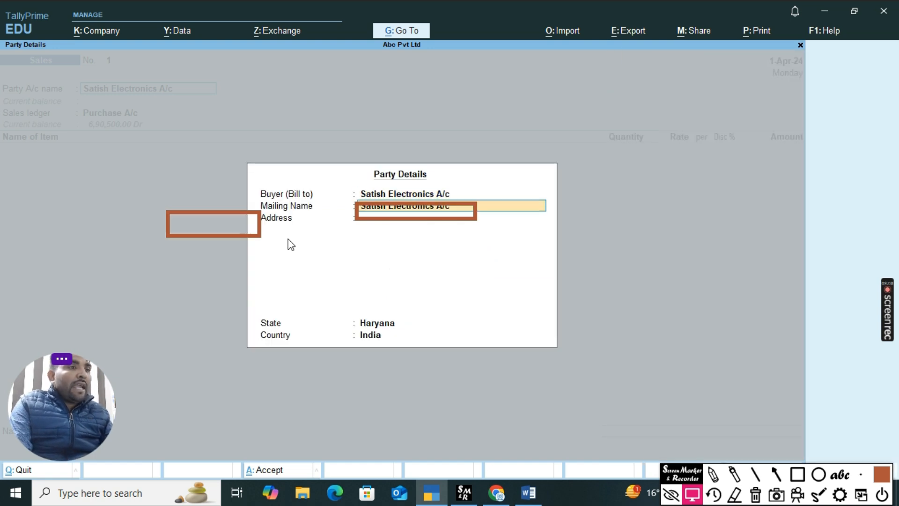
Clear the marker rectangles, keep the buyer's mailing name, blank address, state and country in Party Details, and continue to the sales ledger.
click(755, 493)
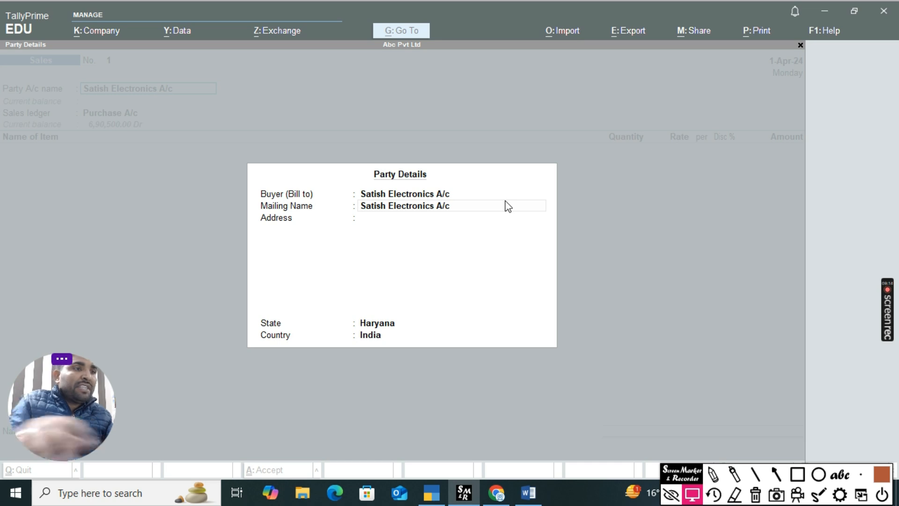
click(426, 193)
key(Return)
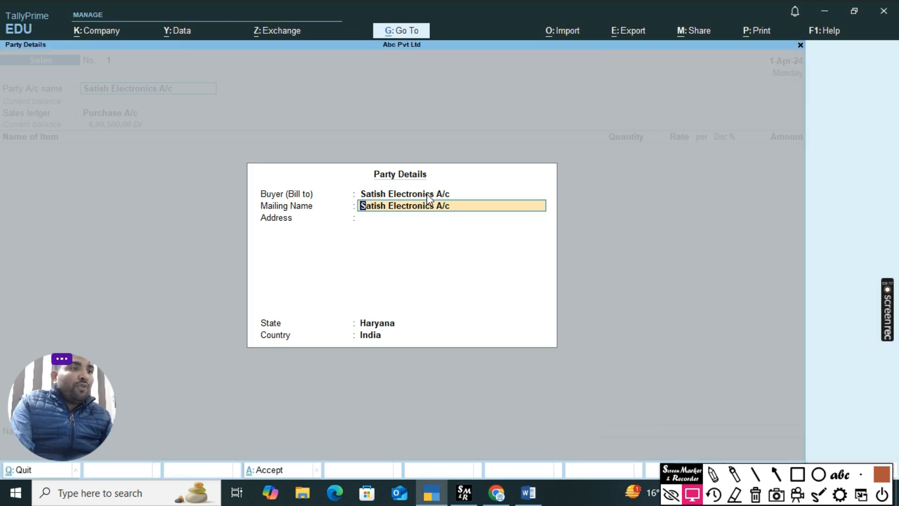
key(Return)
key(Return)
key(Return)
key(Return)
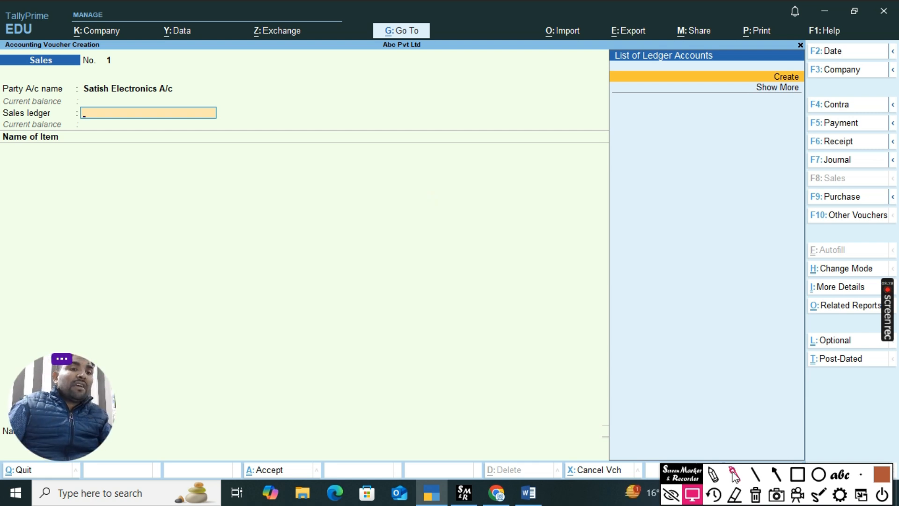
Frame the Sales ledger label with a marker rectangle and clear the annotation again.
click(797, 475)
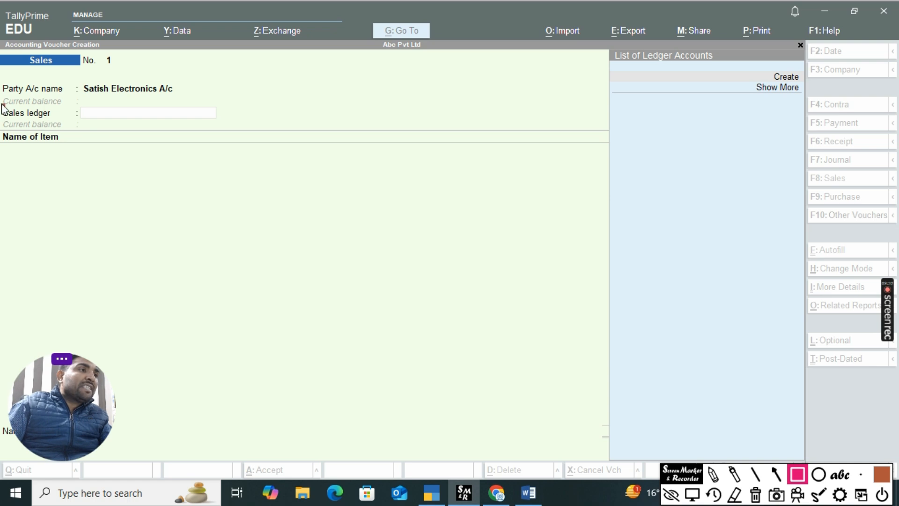
drag(3, 106, 64, 122)
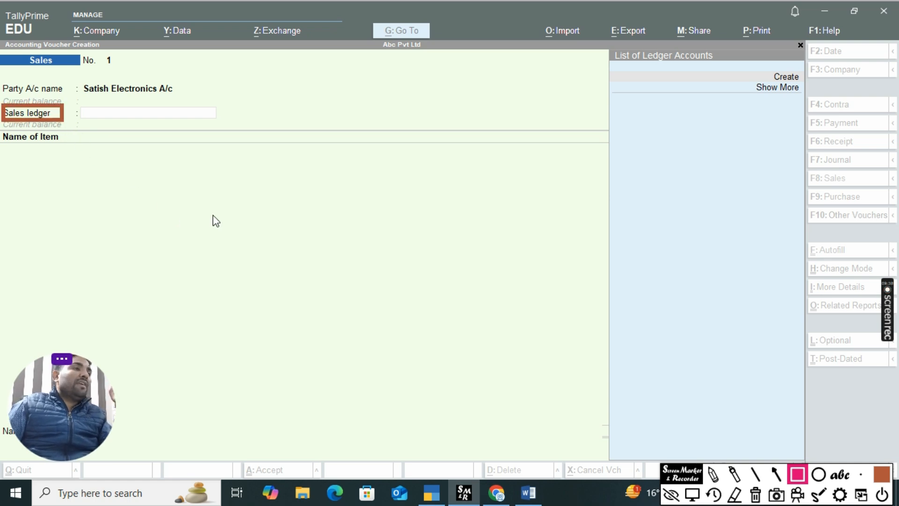
click(692, 496)
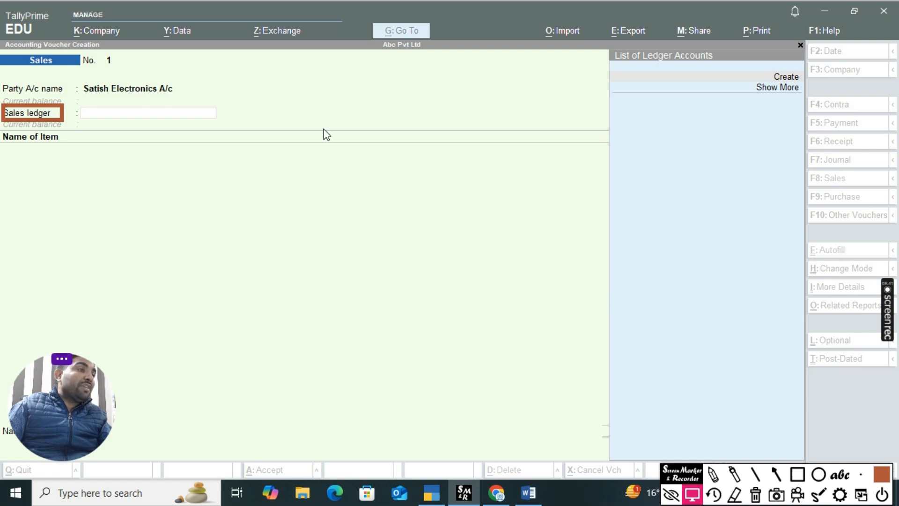
click(755, 495)
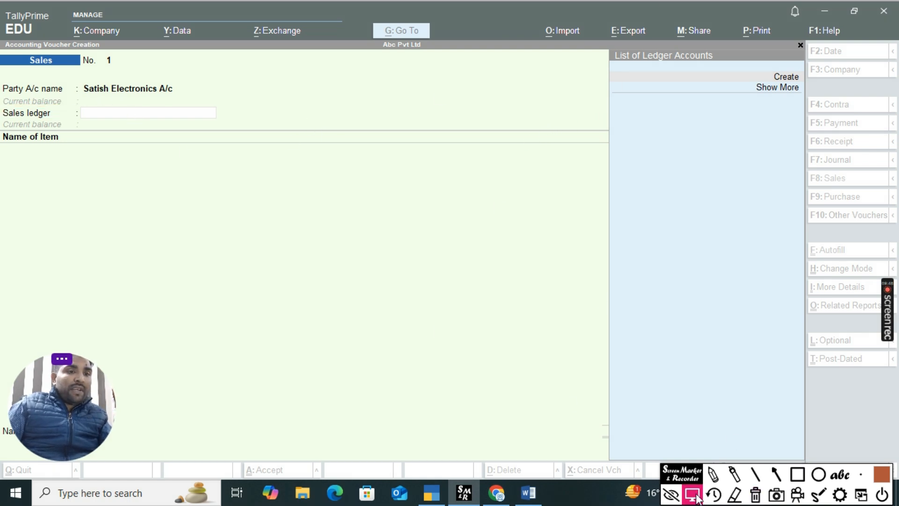
Start creating a new ledger for the voucher's sales ledger and name it Sales A/c.
click(102, 118)
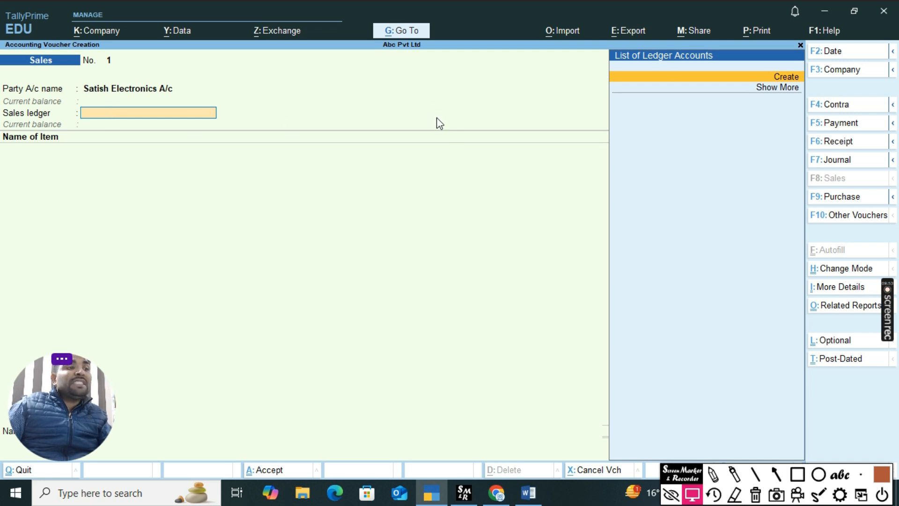
click(779, 79)
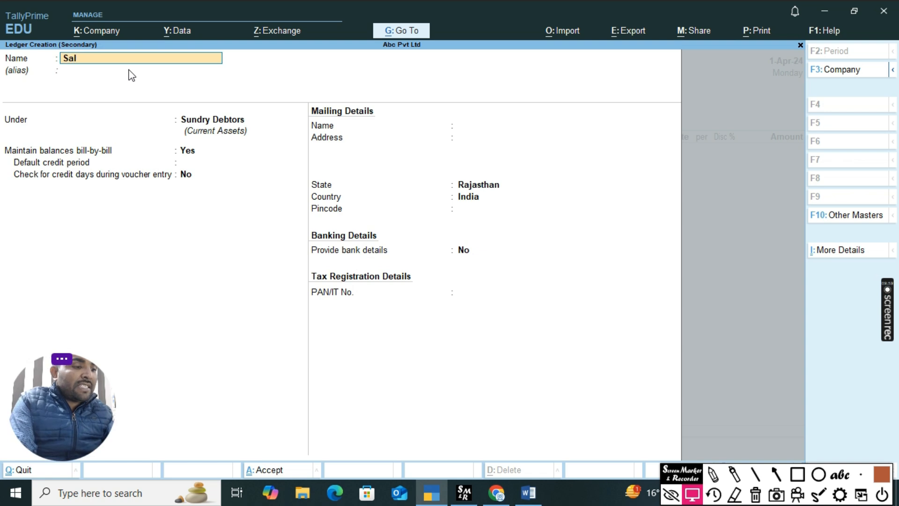
text(Sales a/c)
key(Return)
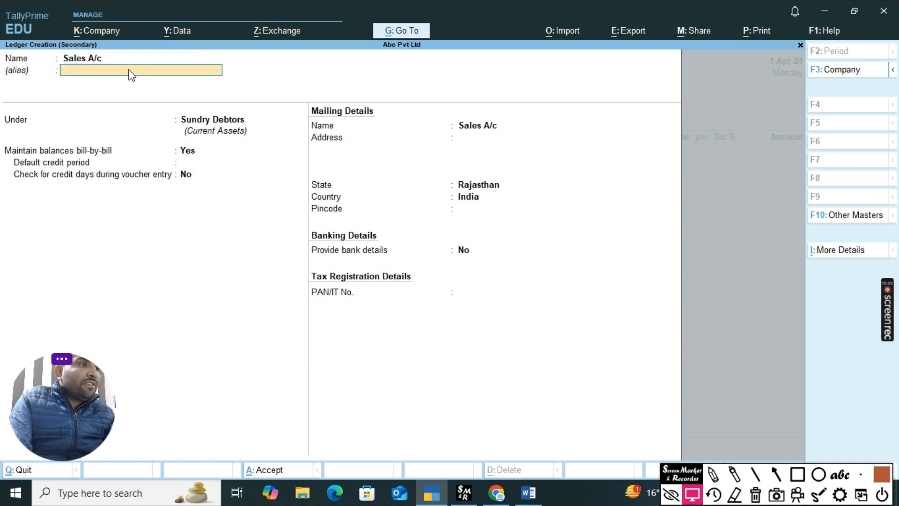
Group the Sales A/c ledger under Sales Accounts, keep bank details at No and accept the ledger.
key(Up)
key(Up)
key(Up)
key(Up)
key(Up)
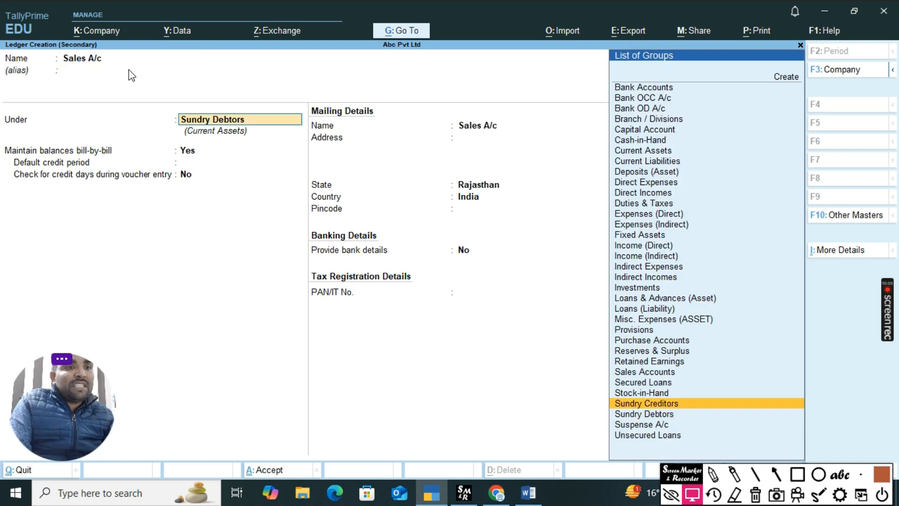
key(Down)
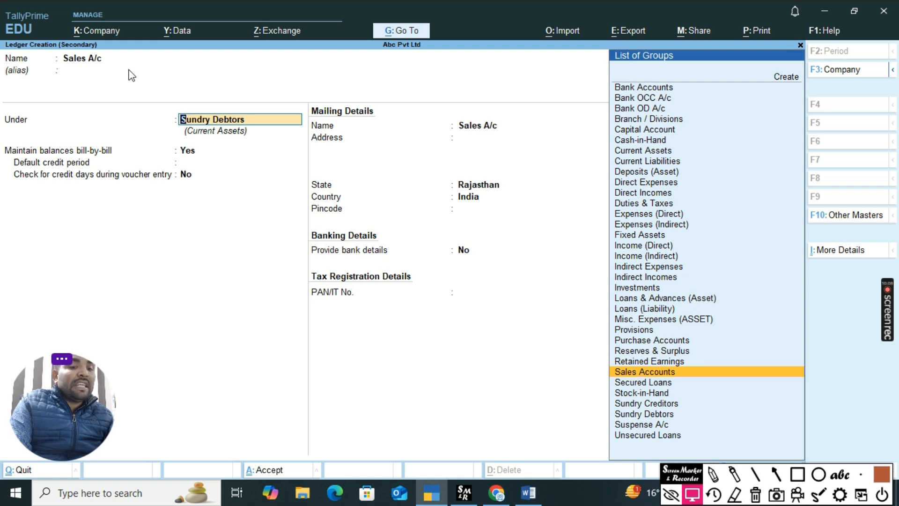
key(Return)
key(Return)
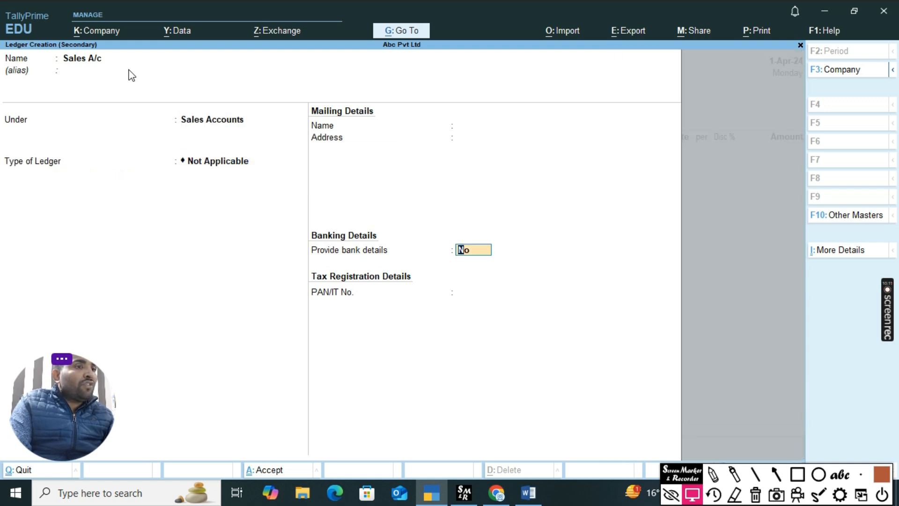
key(Return)
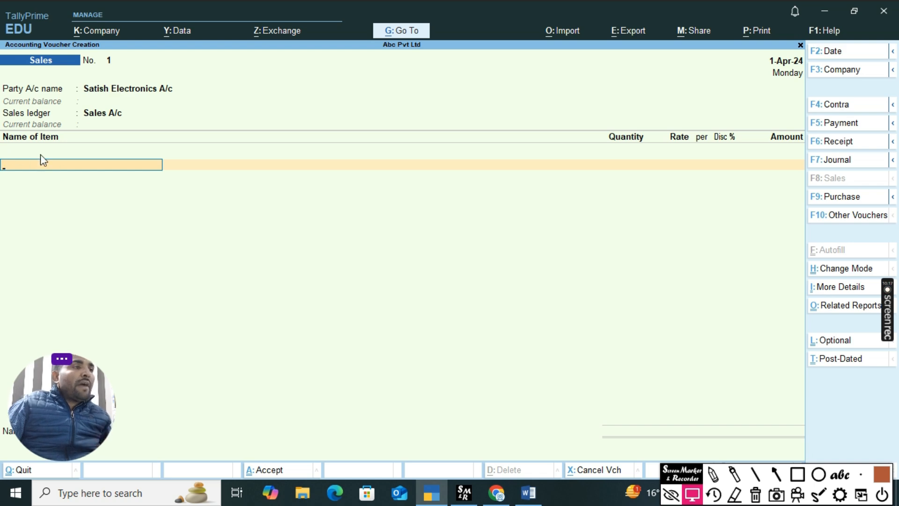
Highlight Solar water heater in the Word document's item table and filter the stock items by S in TallyPrime.
click(536, 494)
drag(258, 254, 345, 251)
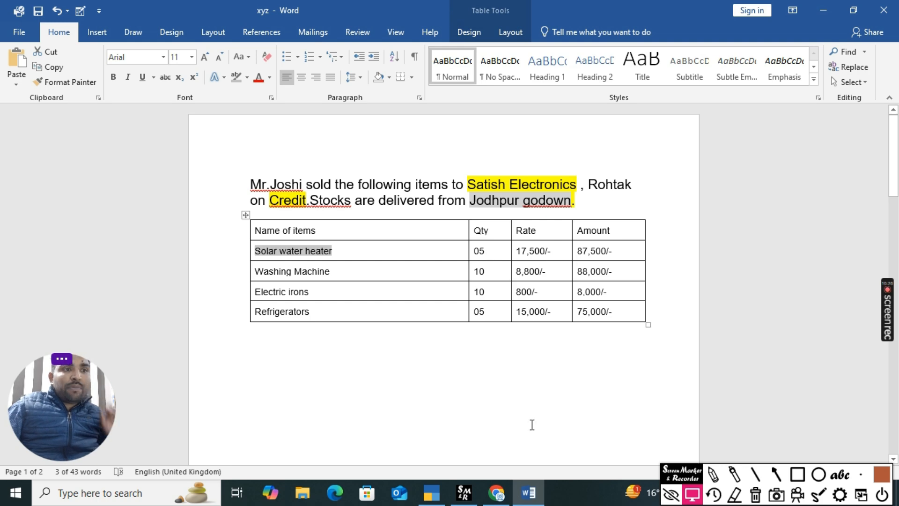
click(496, 492)
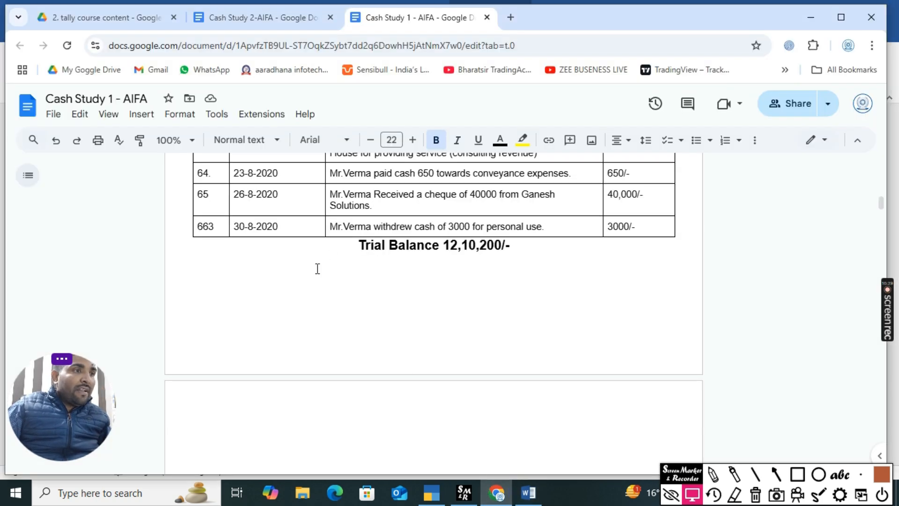
click(431, 492)
text(S)
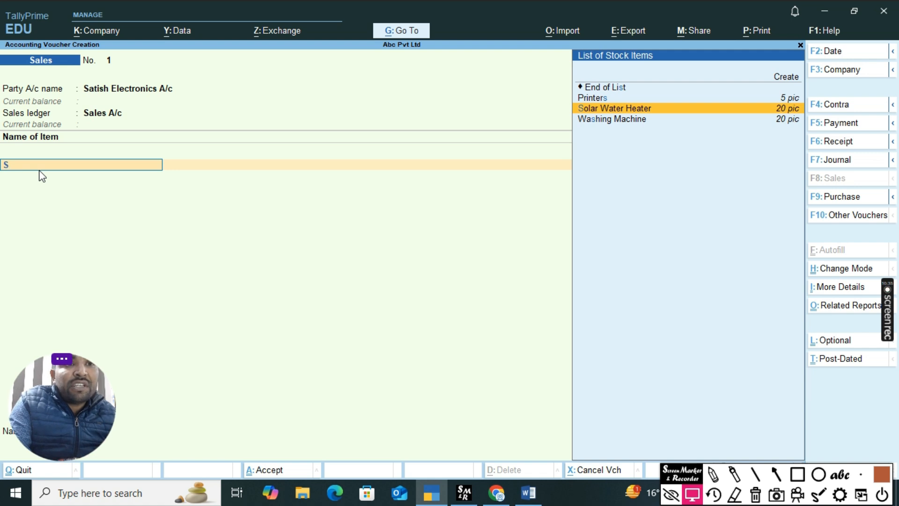
Frame the Solar Water Heater entry in the stock item list with a marker rectangle.
click(797, 474)
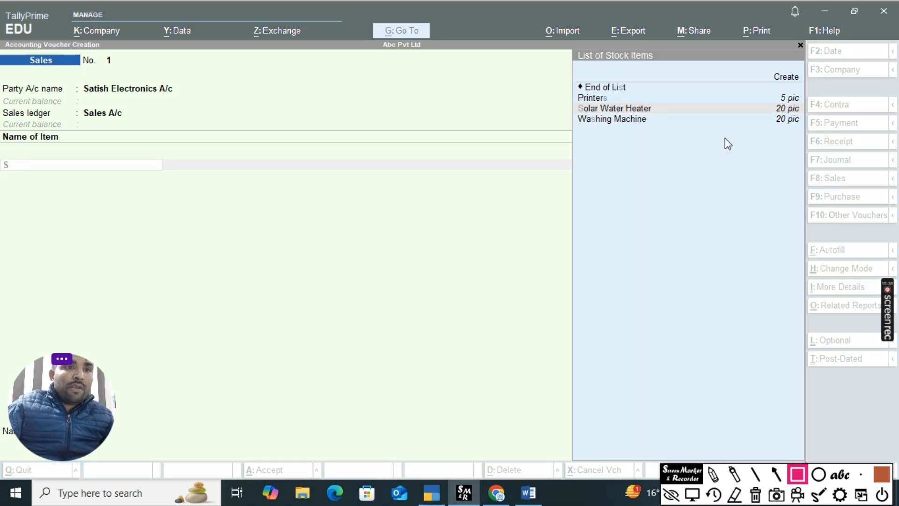
drag(570, 100, 822, 118)
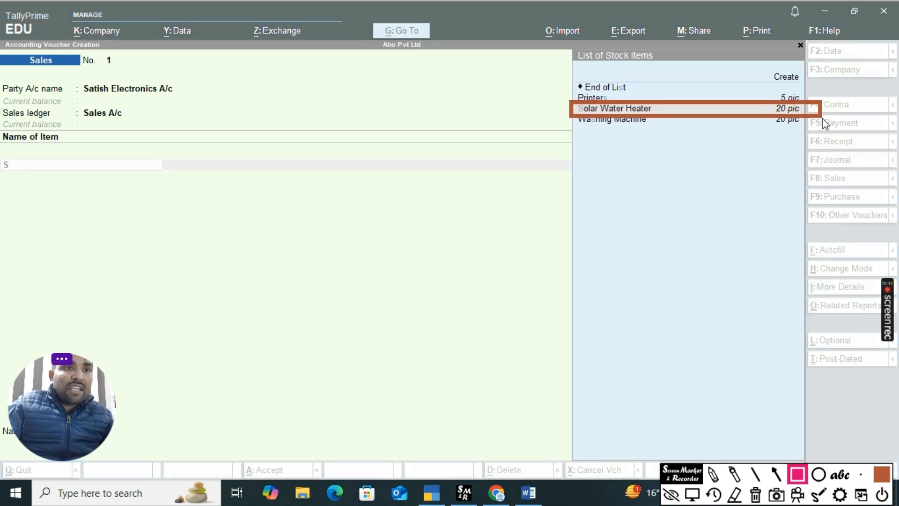
click(692, 494)
Check the Word document's figures and enter Solar Water Heater in the TallyPrime voucher with quantity 5 and rate 17,500 per pic.
click(528, 493)
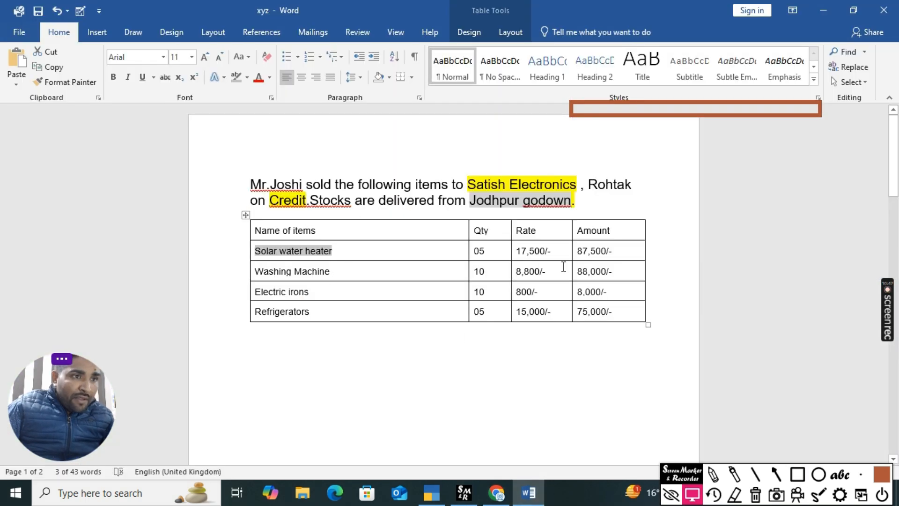
click(489, 493)
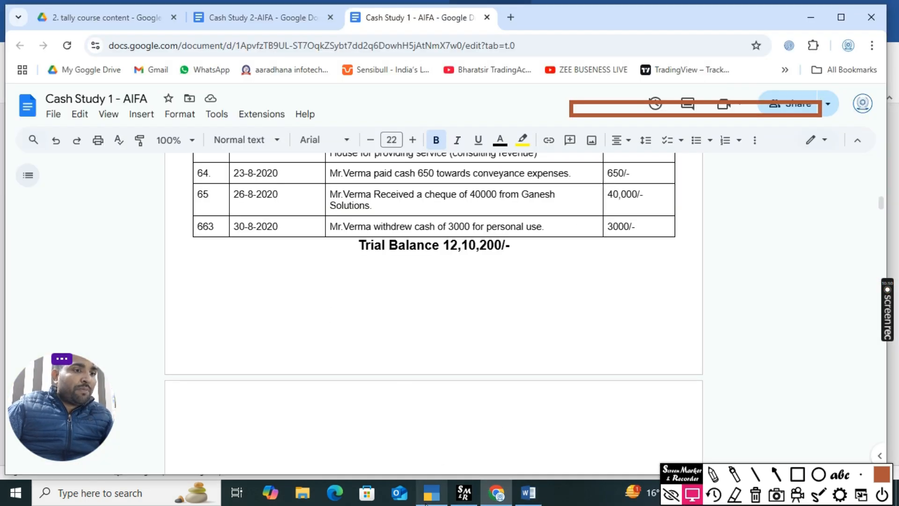
click(431, 492)
click(702, 108)
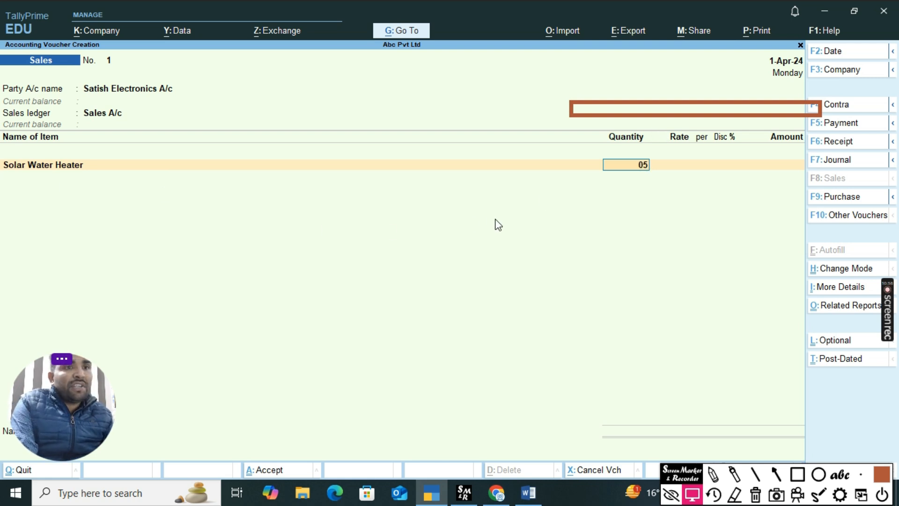
key(Return)
text(17,5)
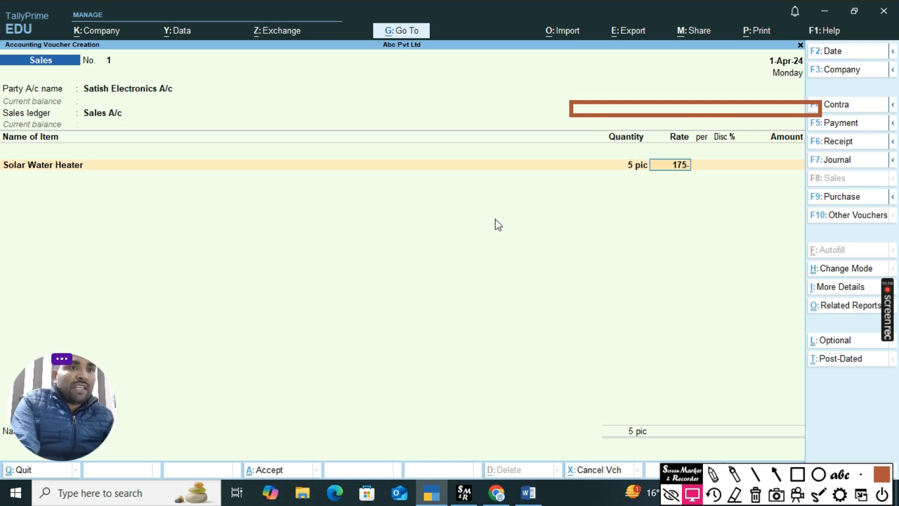
text(00)
key(Return)
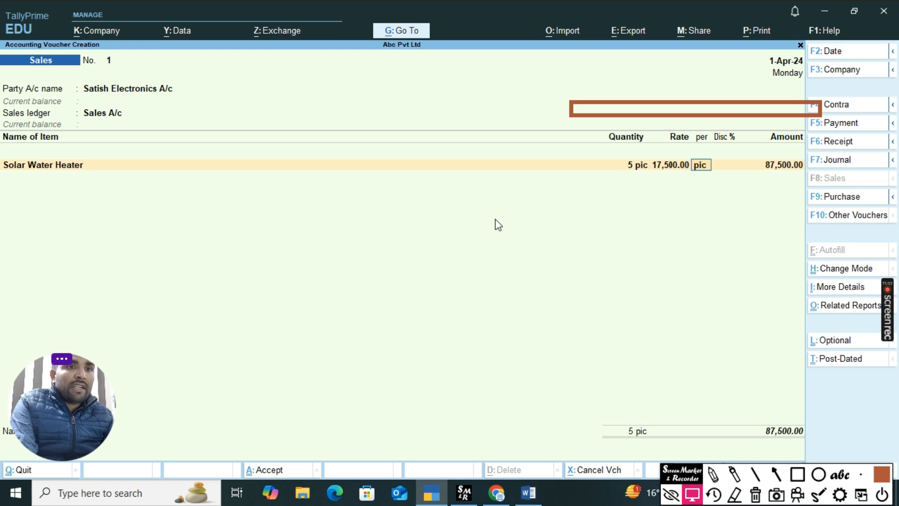
key(Return)
key(Return)
key(Return)
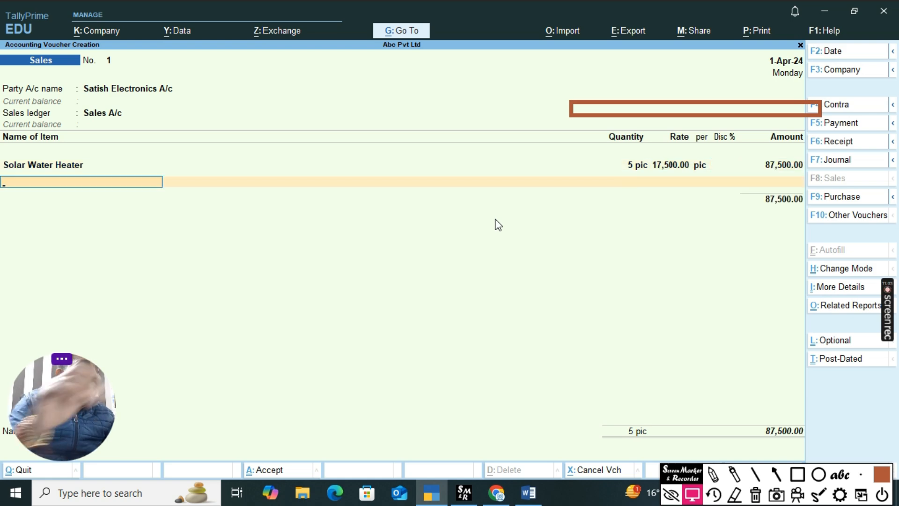
Check the second item in the Word document and enter Washing Machine in the TallyPrime voucher with quantity 10 and rate 8,800 per pic.
click(528, 492)
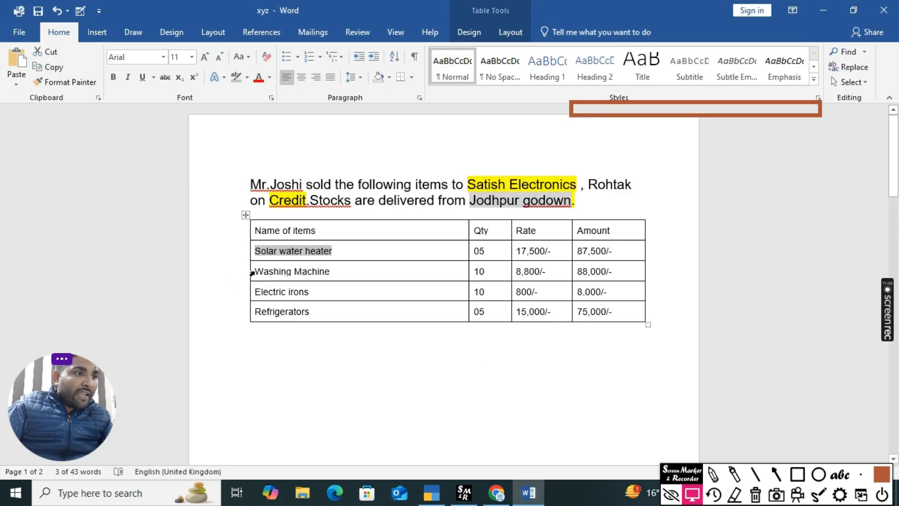
click(431, 492)
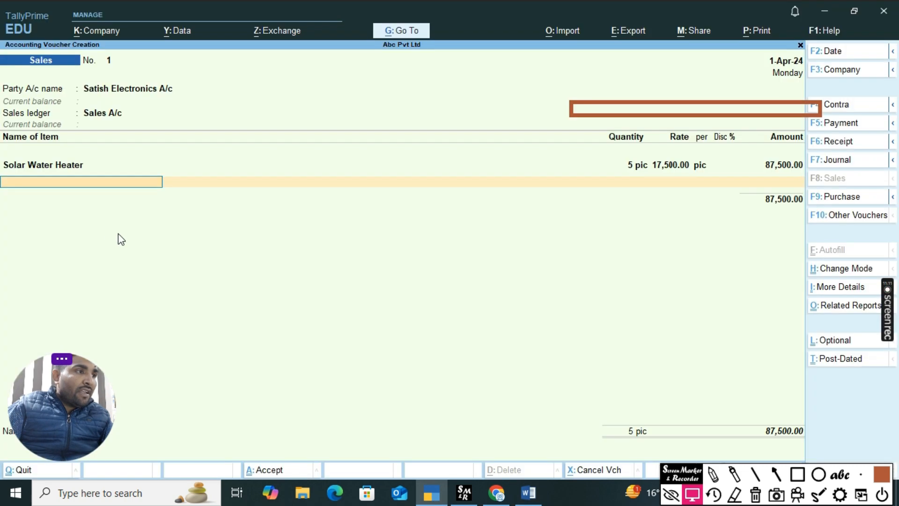
text(W)
key(Return)
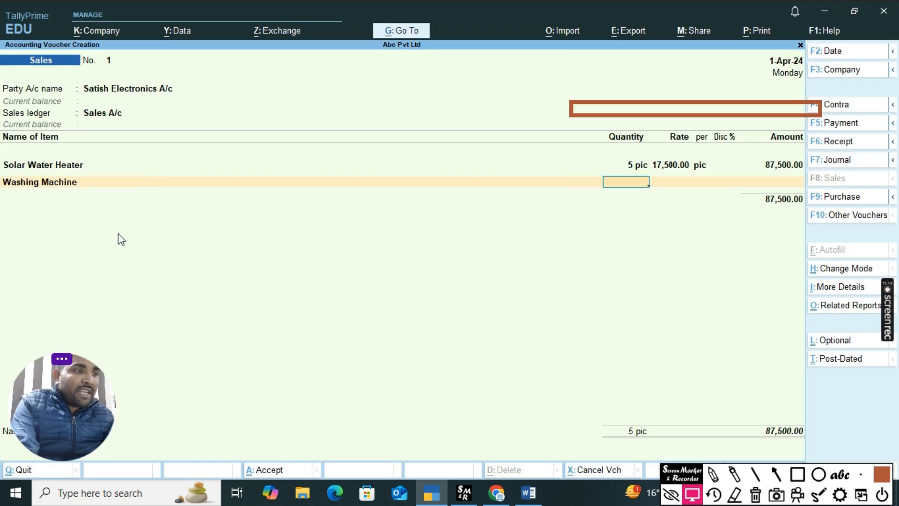
key(Return)
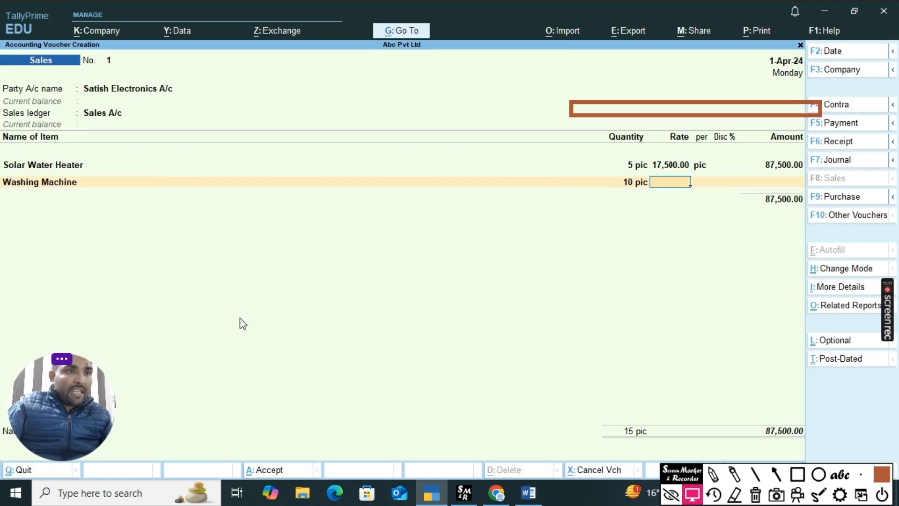
click(531, 492)
click(531, 493)
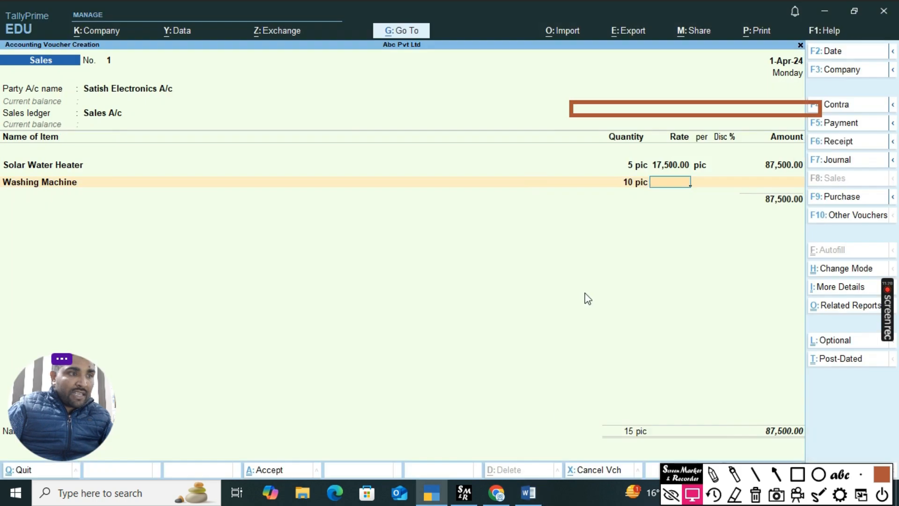
text(8,800)
key(Return)
key(Return)
key(Return)
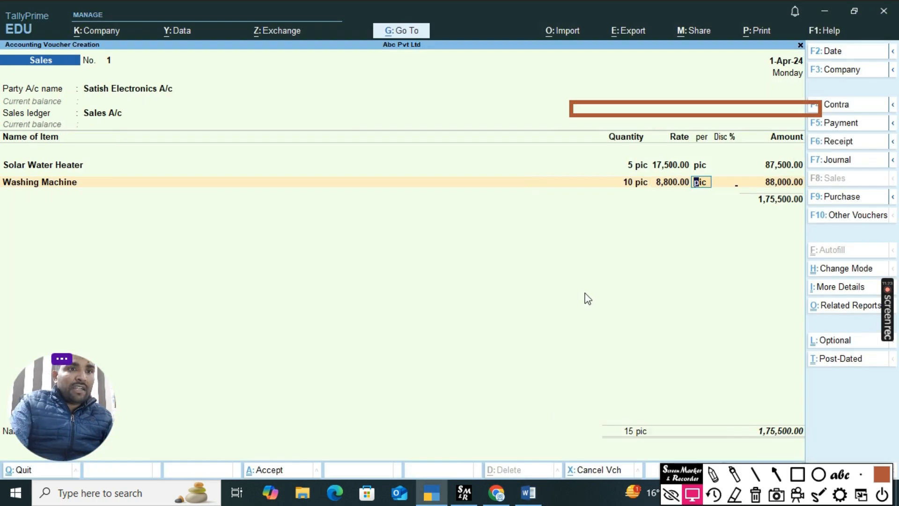
Check the third item in the Word document and add Electric Iron as the next item in the TallyPrime sales voucher.
click(528, 491)
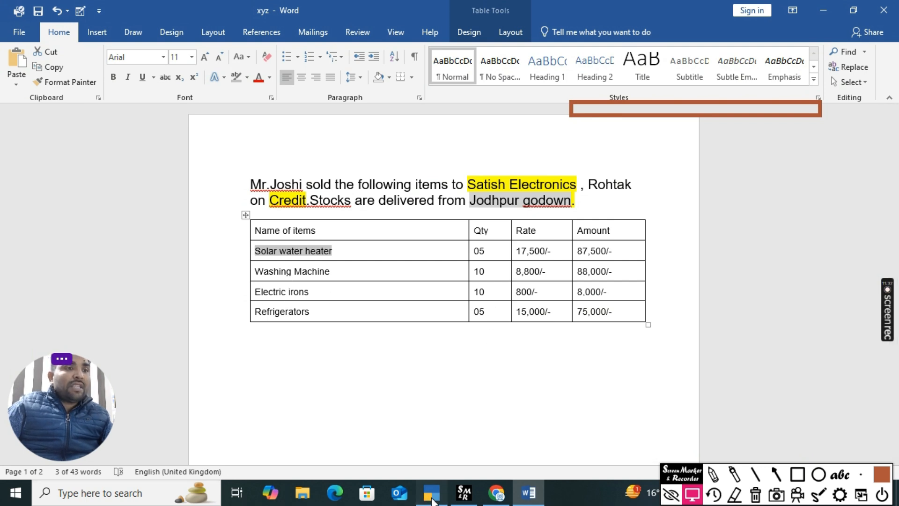
click(425, 490)
text(El)
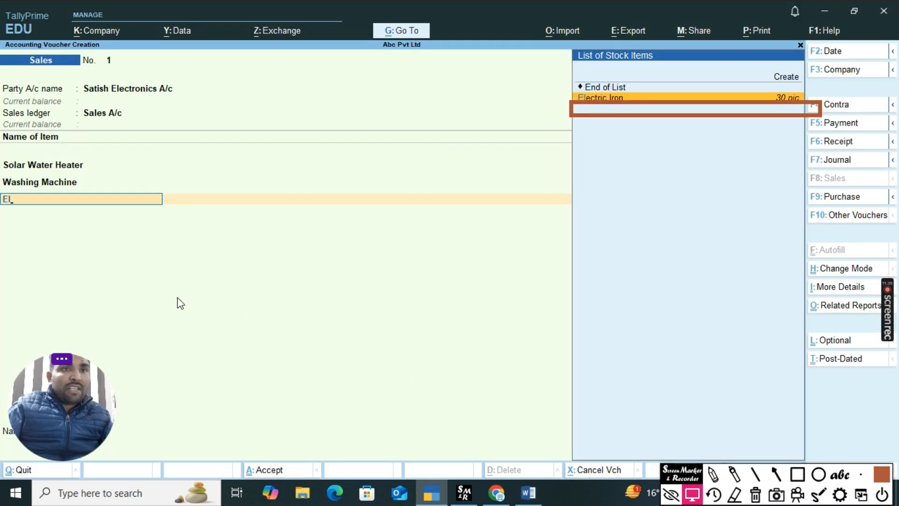
click(667, 99)
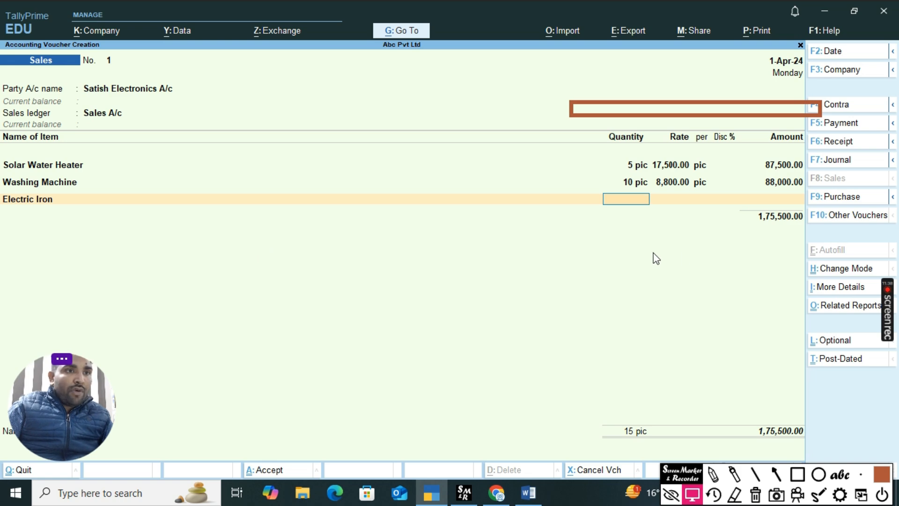
Check the Word document's figures and enter quantity 10 and rate 800 per pic for Electric Iron in the TallyPrime voucher.
click(528, 493)
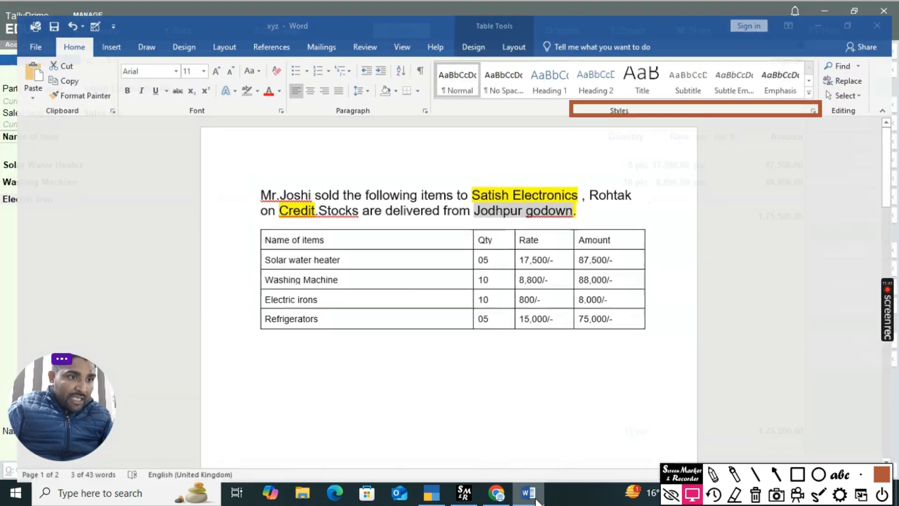
key(alt+Tab)
text(10)
key(Return)
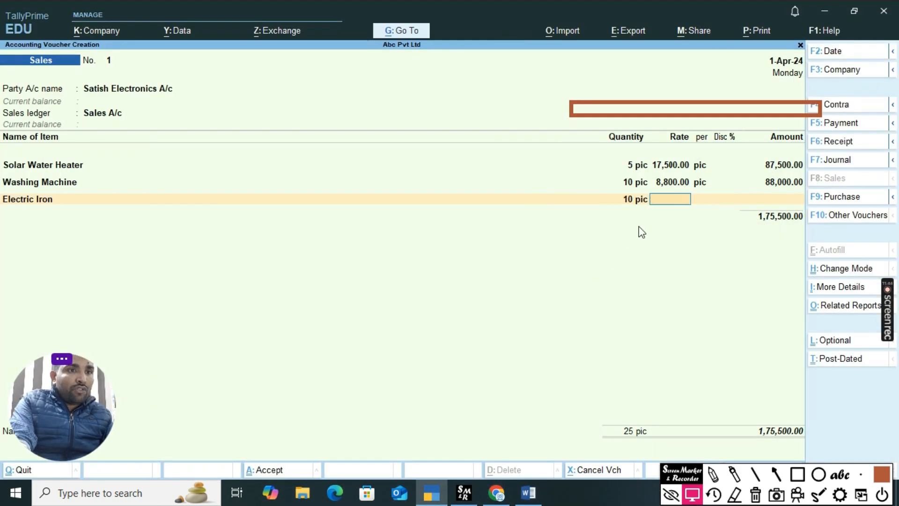
text(800)
key(Return)
key(Return)
key(Return)
key(Return)
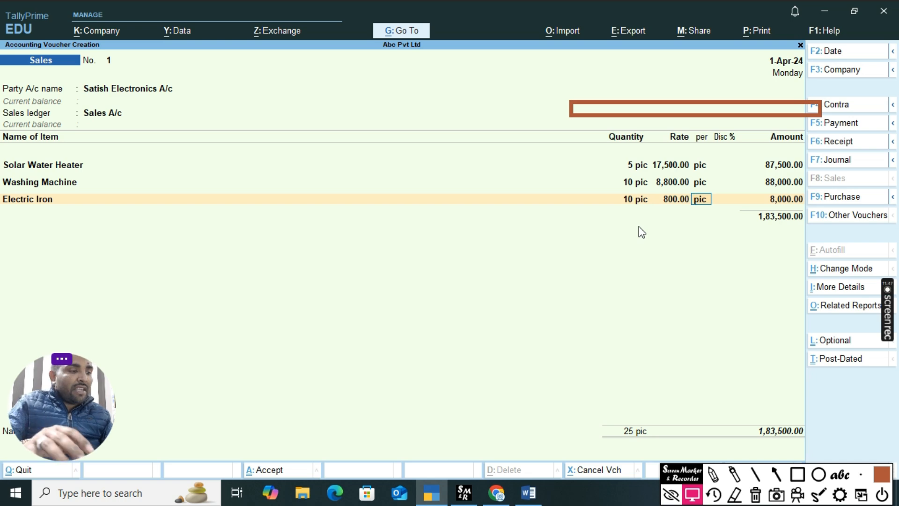
Check the fourth item in the Word document and enter Refrigerator in the TallyPrime voucher with quantity 5 and rate 15,000 per pic.
click(528, 492)
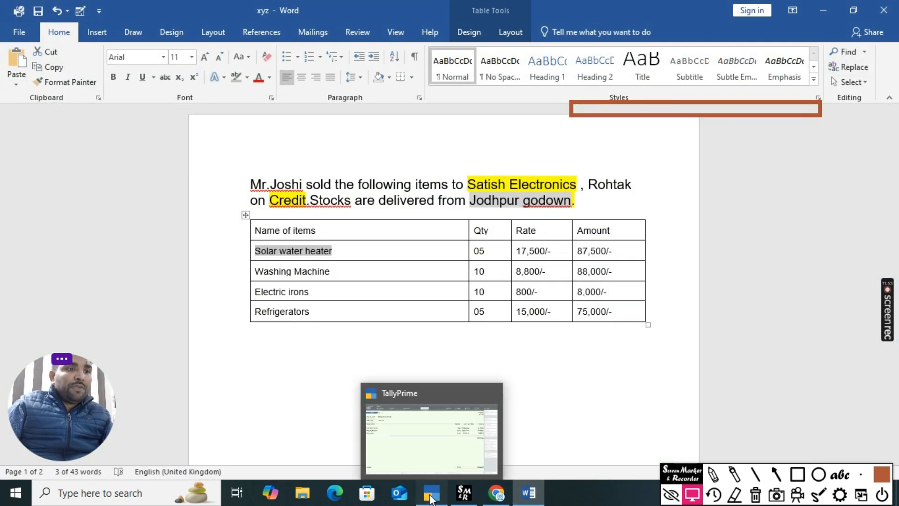
click(430, 493)
text(R)
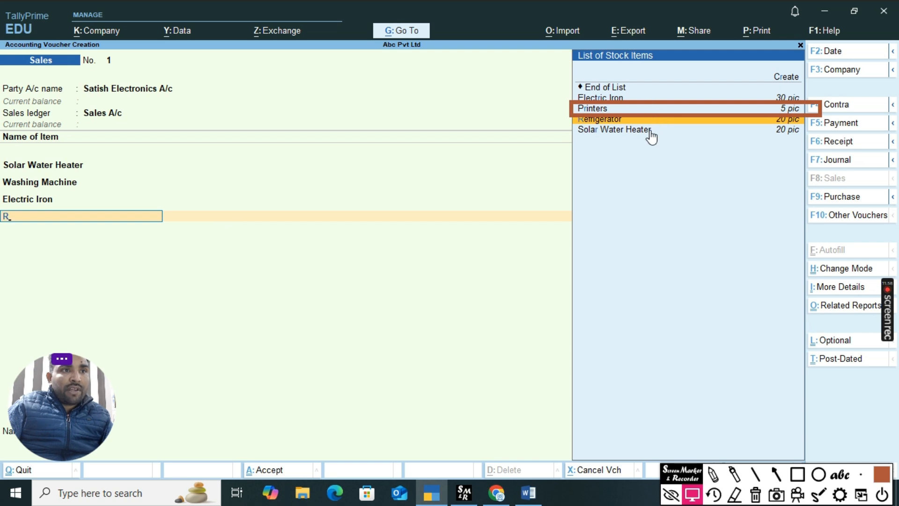
key(Return)
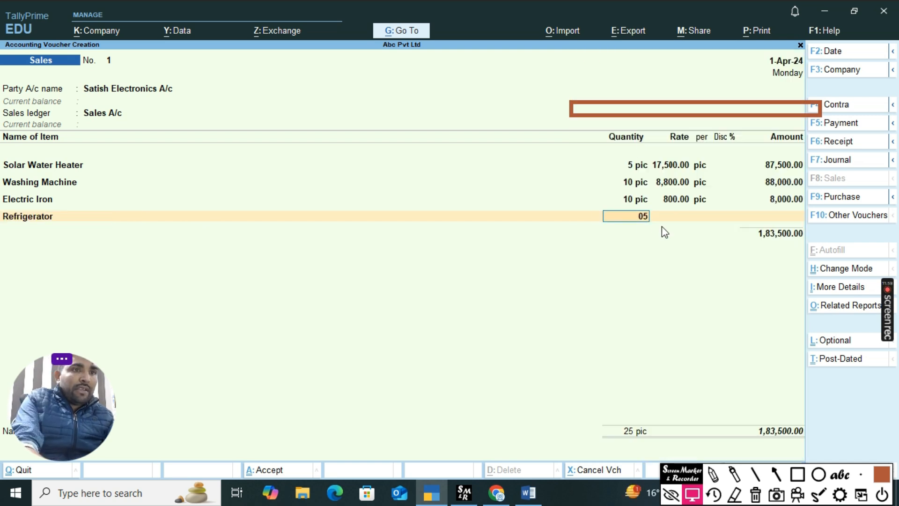
key(Return)
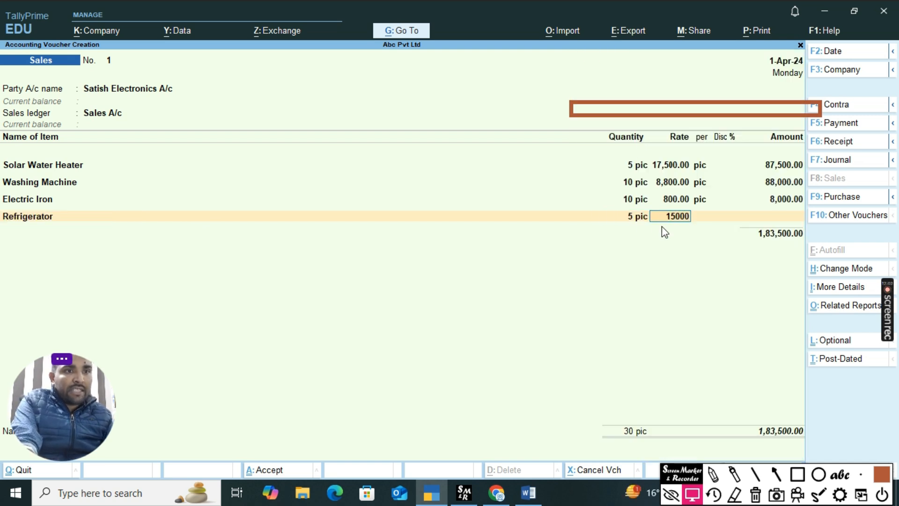
key(Return)
key(Return)
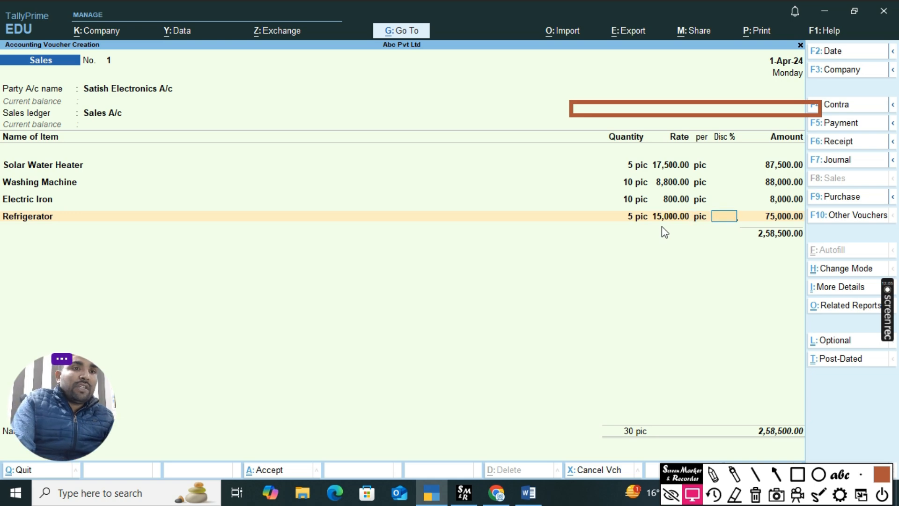
key(Return)
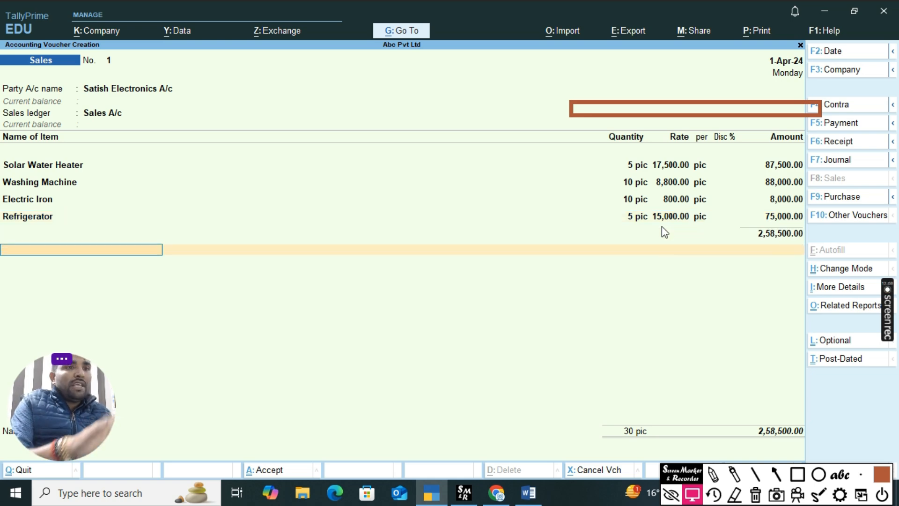
Clear the marker rectangle from the screen and return to the blank item line of the sales voucher.
click(755, 494)
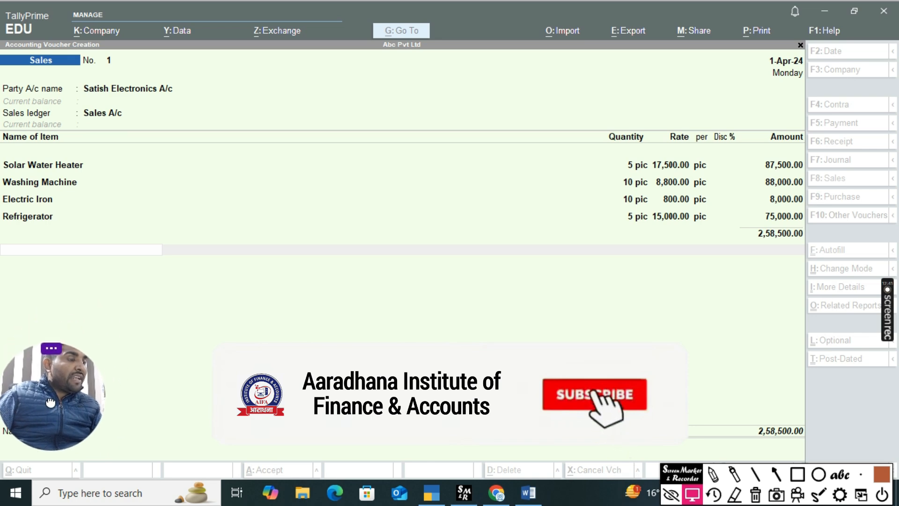
click(788, 242)
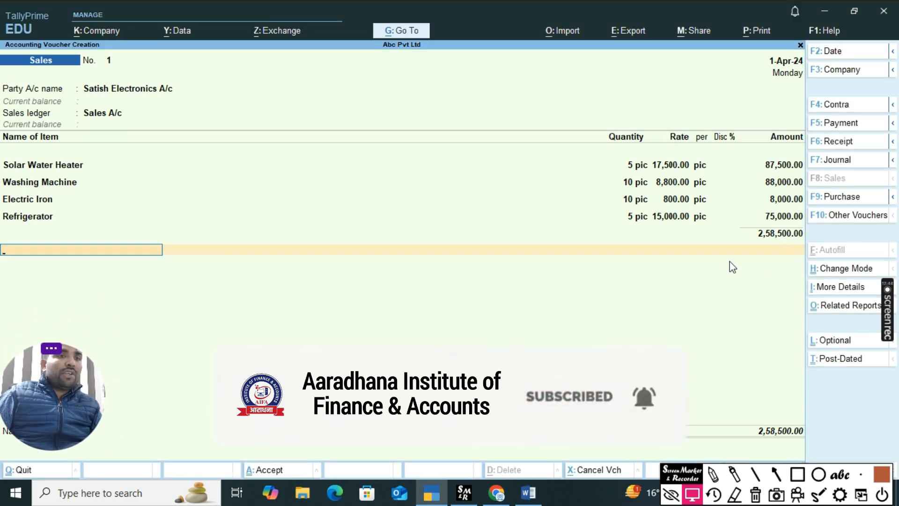
key(Return)
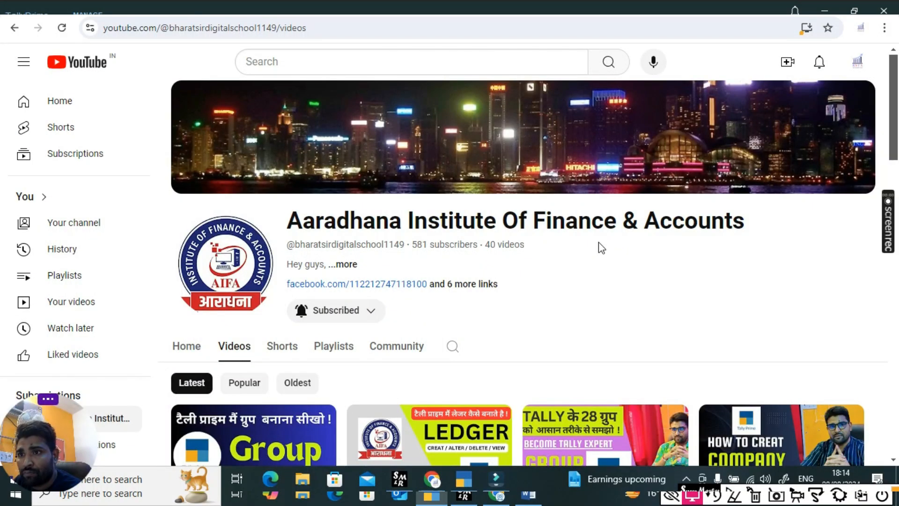
Browse the uploaded videos on the Aaradhana Institute Of Finance & Accounts YouTube channel.
scroll(602, 247, down, 3)
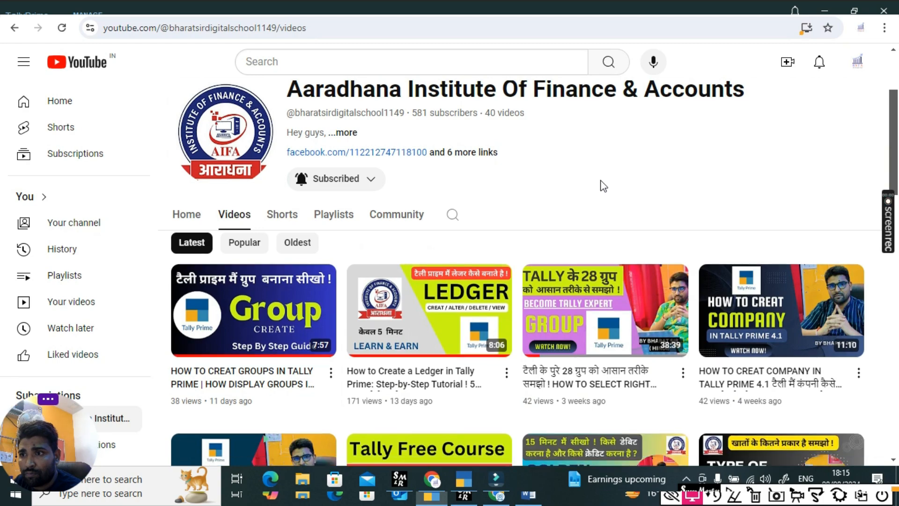
scroll(604, 186, down, 3)
scroll(655, 193, down, 3)
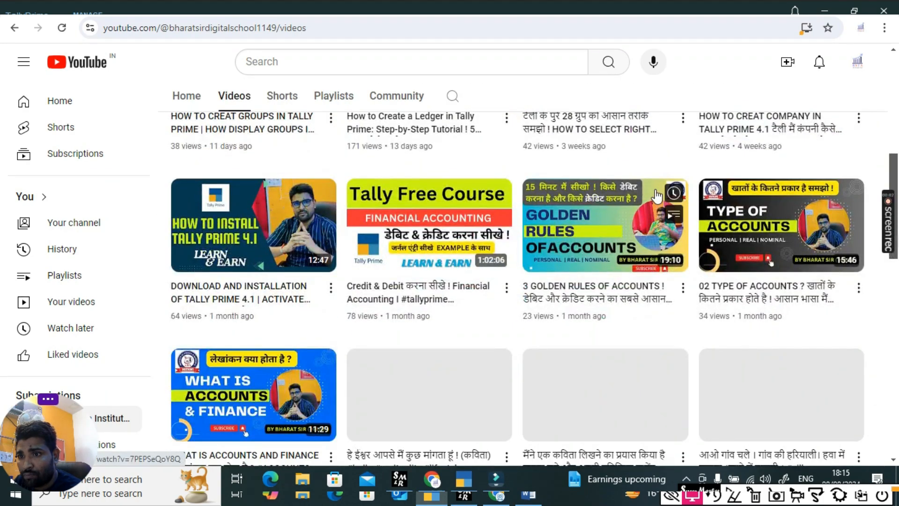
scroll(655, 194, down, 3)
scroll(655, 193, down, 4)
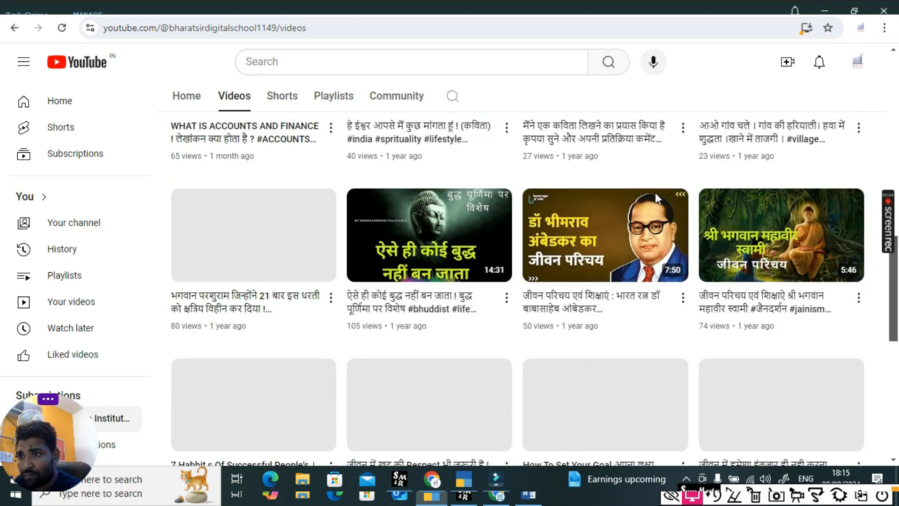
scroll(627, 246, down, 4)
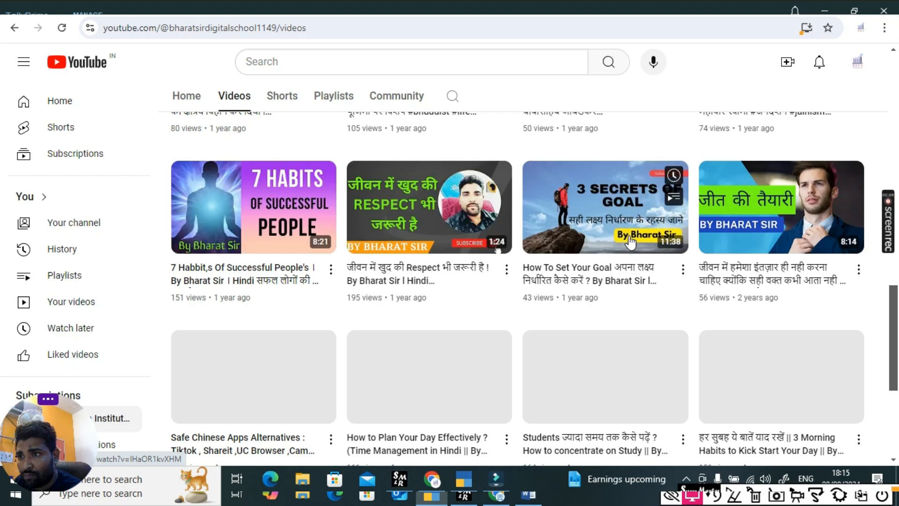
scroll(630, 242, down, 3)
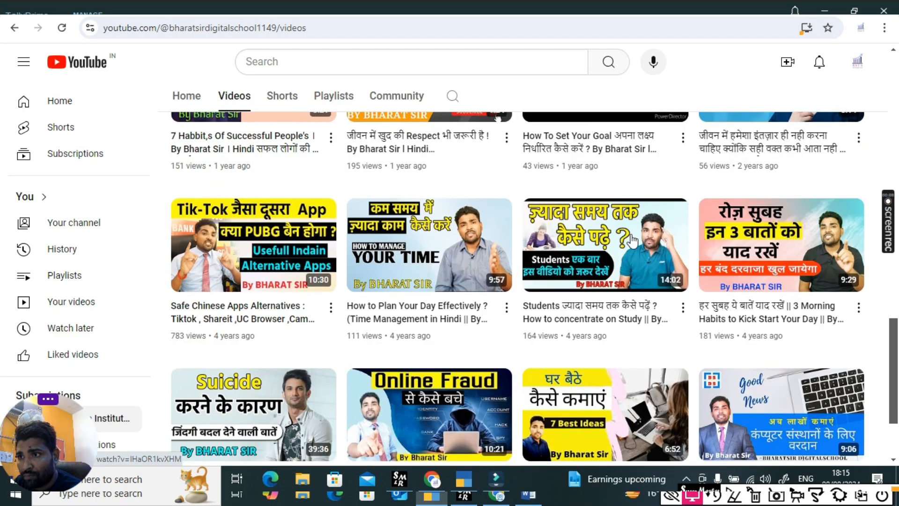
scroll(630, 234, down, 2)
scroll(631, 234, up, 12)
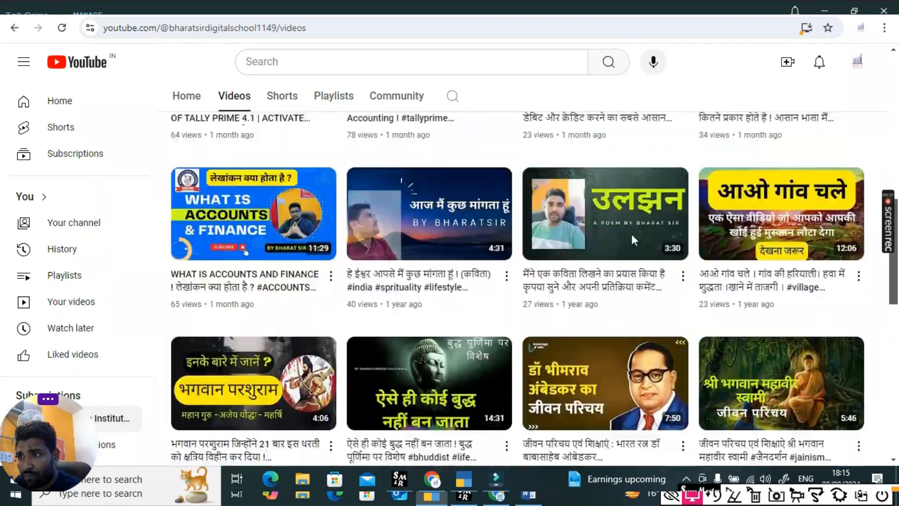